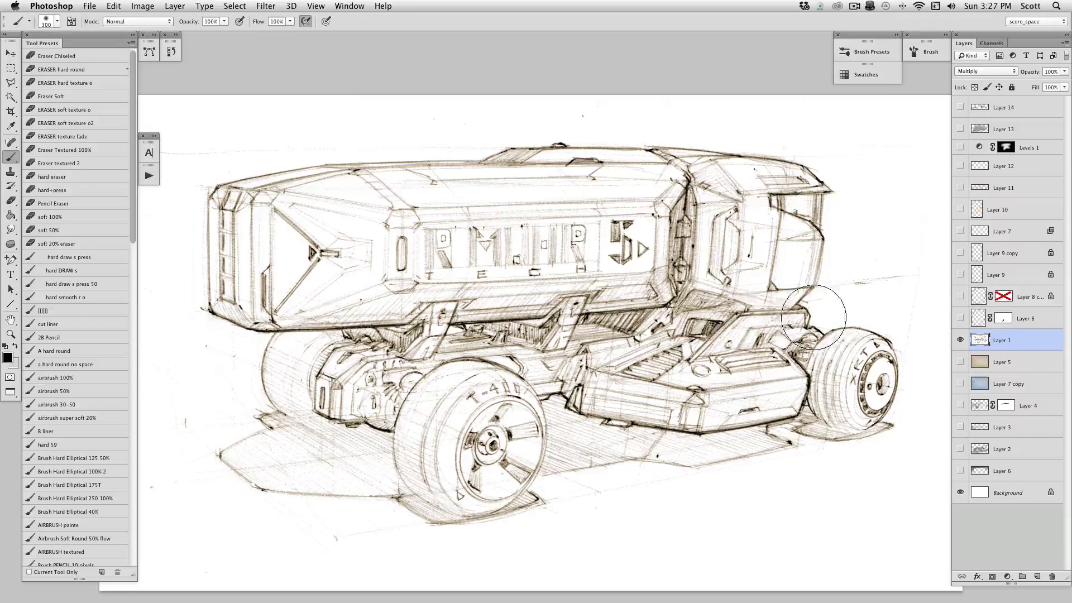
pyautogui.moveTo(745, 339); pyautogui.dragTo(747, 301)
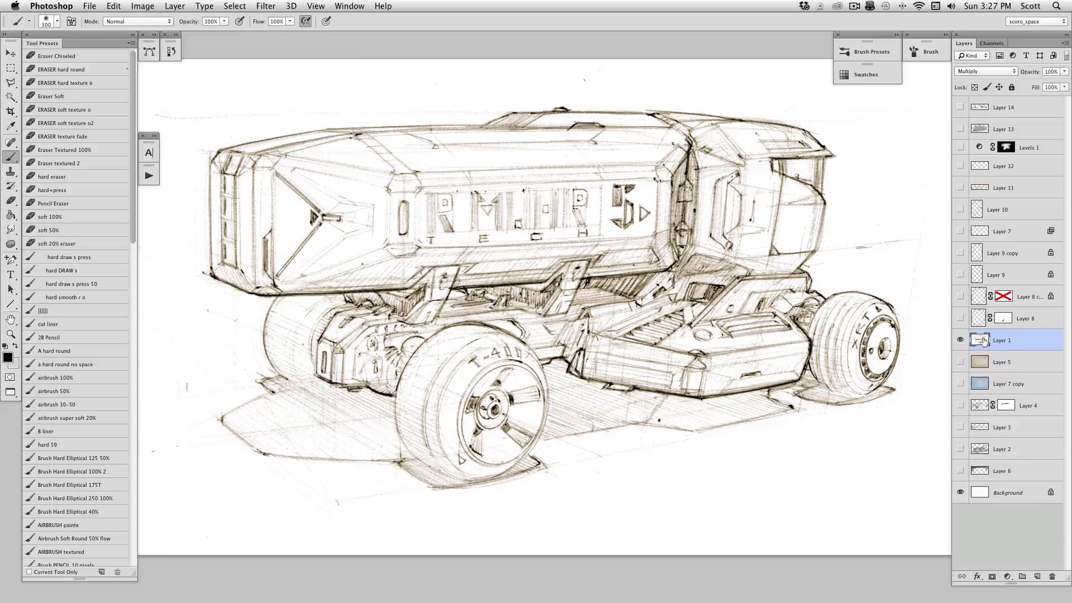
pyautogui.moveTo(725, 363); pyautogui.dragTo(729, 368)
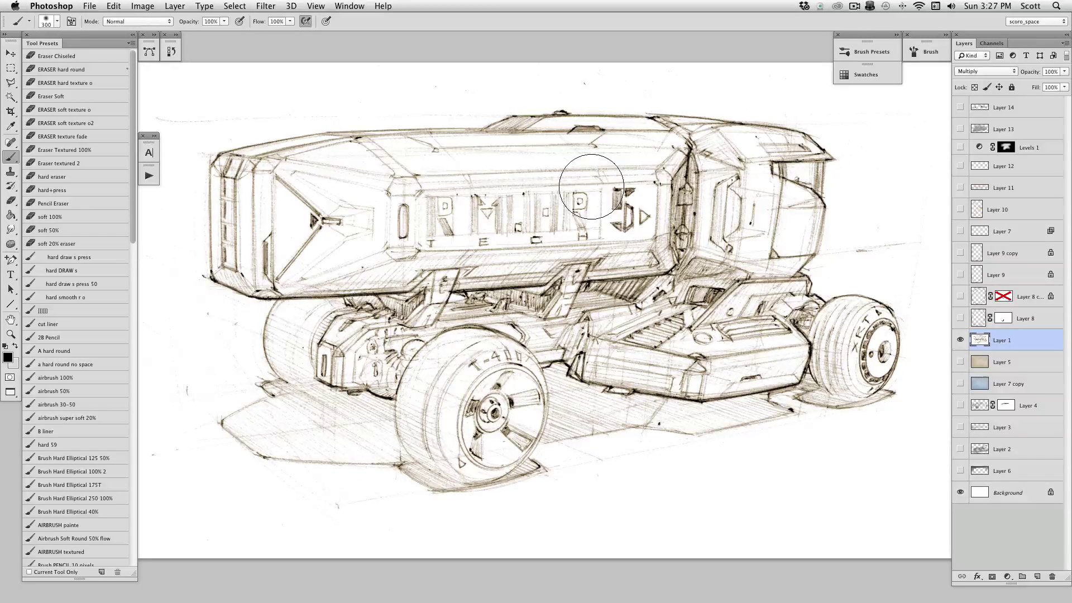
pyautogui.moveTo(736, 272); pyautogui.dragTo(743, 277)
pyautogui.click(132, 36)
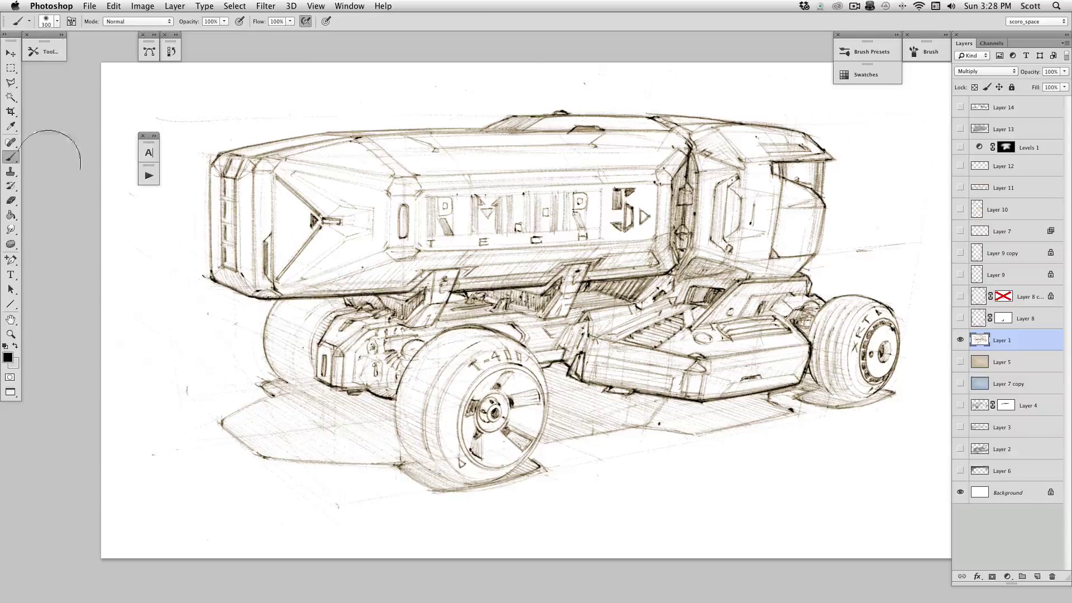
pyautogui.click(62, 37)
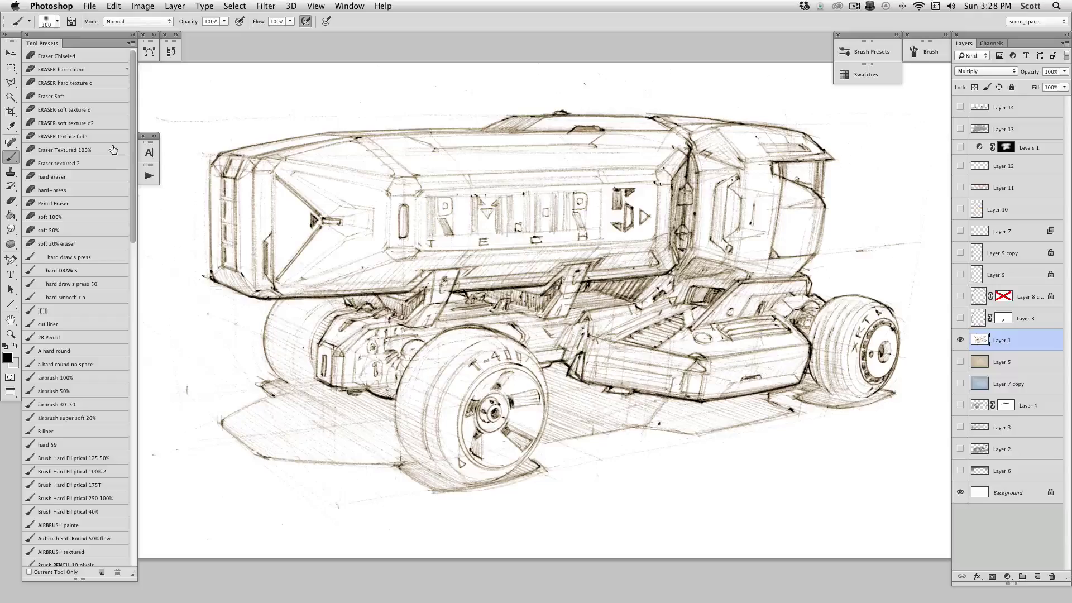
# Step: Try out the tool presets airbrush 100%, airbrush 50%, airbrush 30-50 and airbrush super soft 20%
pyautogui.moveTo(132, 179)
pyautogui.mouseDown()
pyautogui.moveTo(126, 364)
pyautogui.moveTo(122, 160)
pyautogui.moveTo(129, 256)
pyautogui.moveTo(130, 243)
pyautogui.mouseUp()
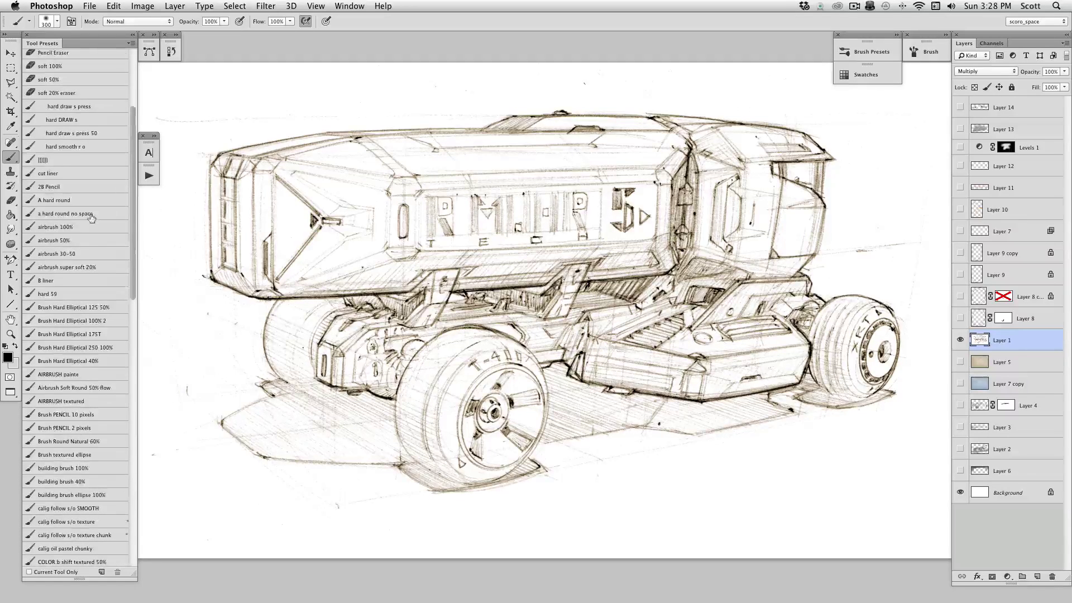
pyautogui.click(89, 213)
pyautogui.click(81, 240)
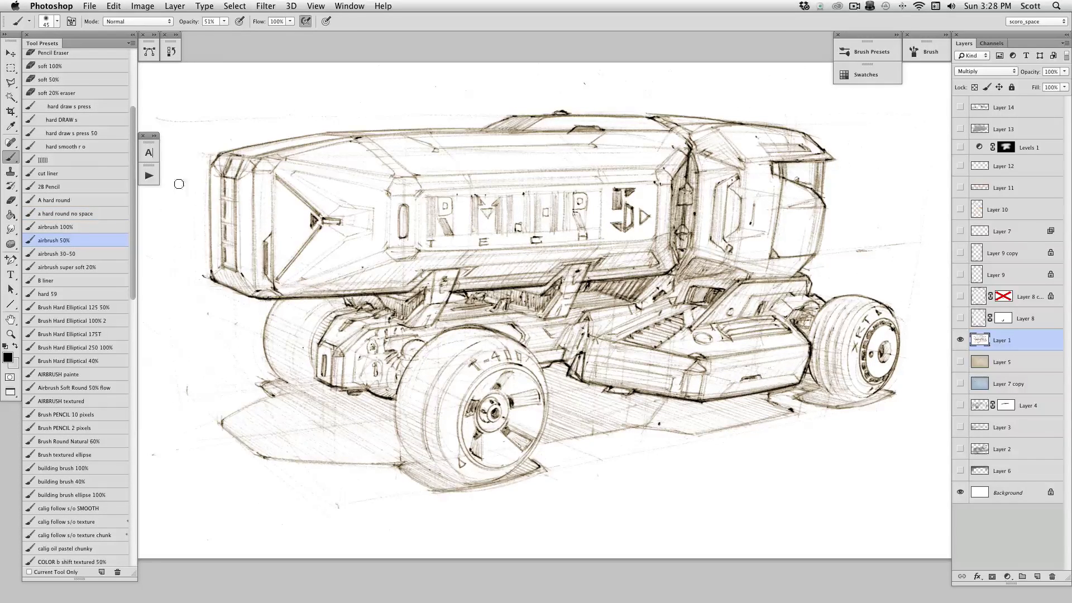
pyautogui.click(89, 227)
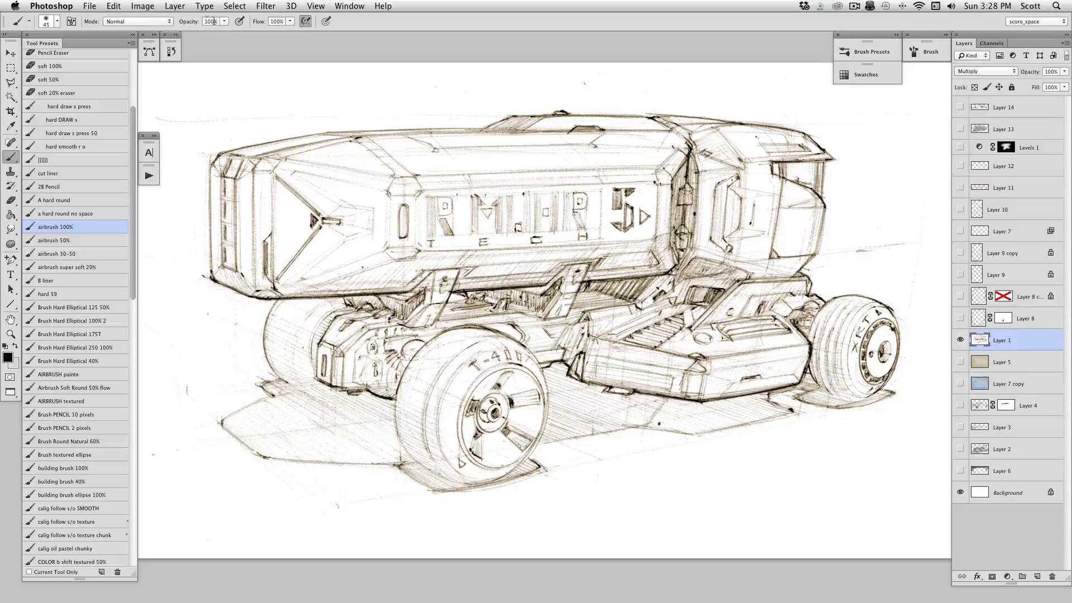
pyautogui.click(71, 241)
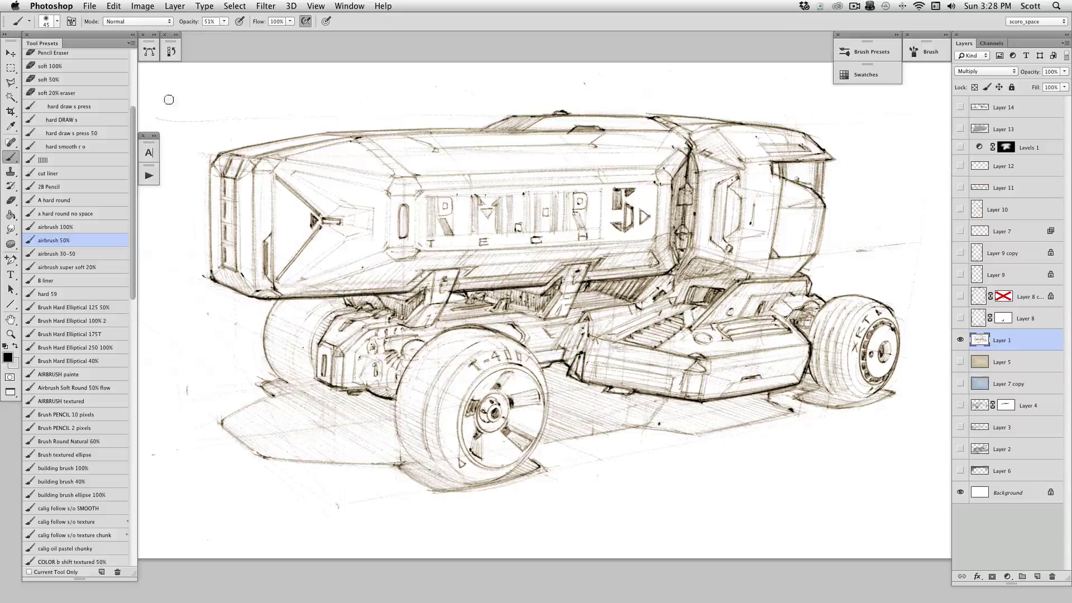
pyautogui.click(90, 254)
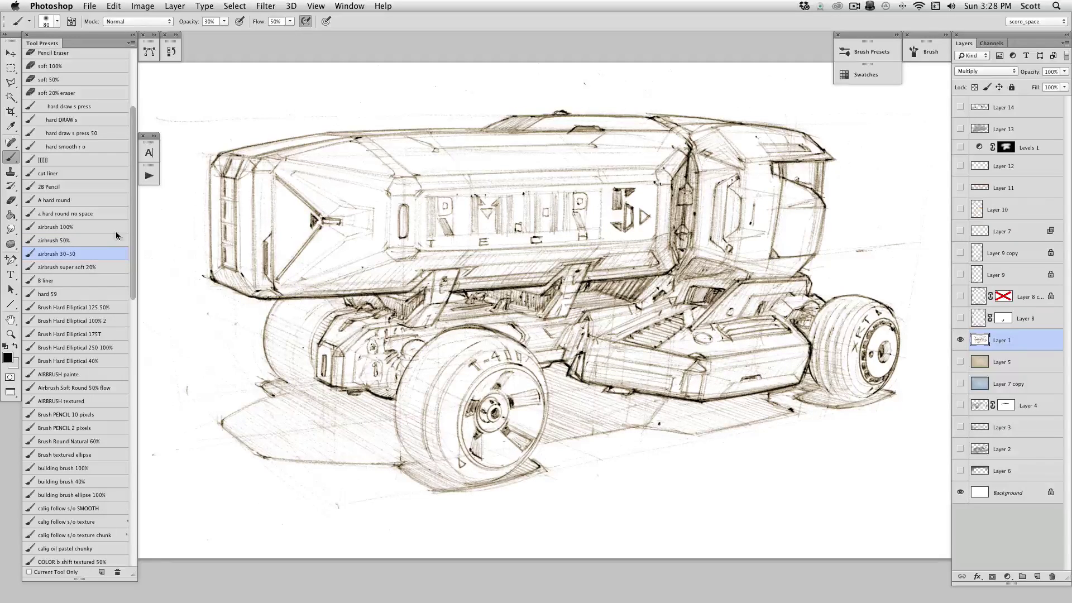
pyautogui.click(106, 267)
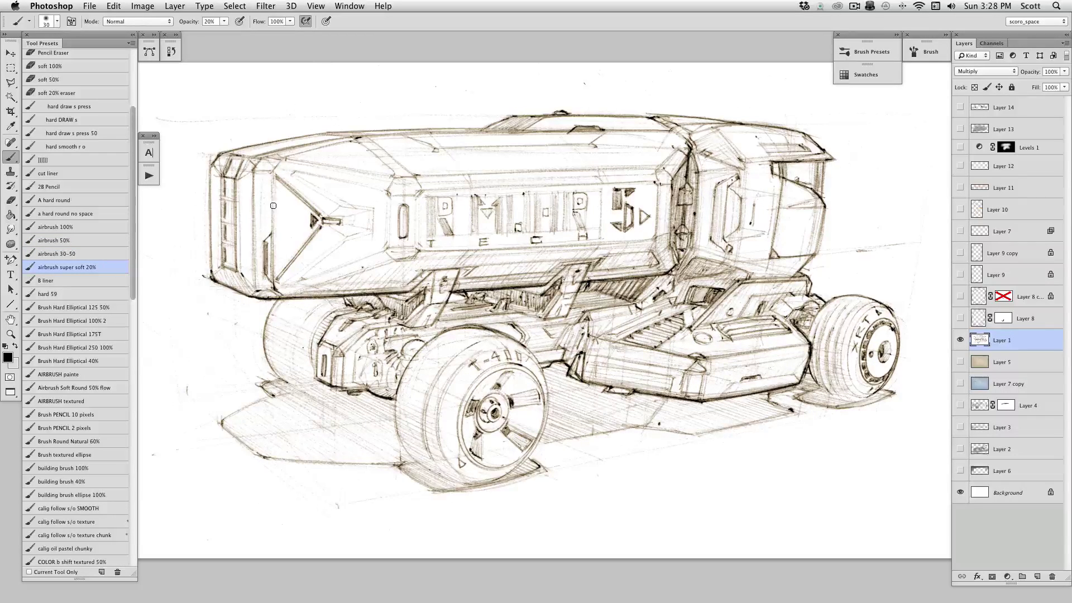
# Step: Try the COLOR brush soft edge 50% preset, check its Color blending mode, and switch to the color DODGE fast 48% preset
pyautogui.scroll(-7, 122, 329)
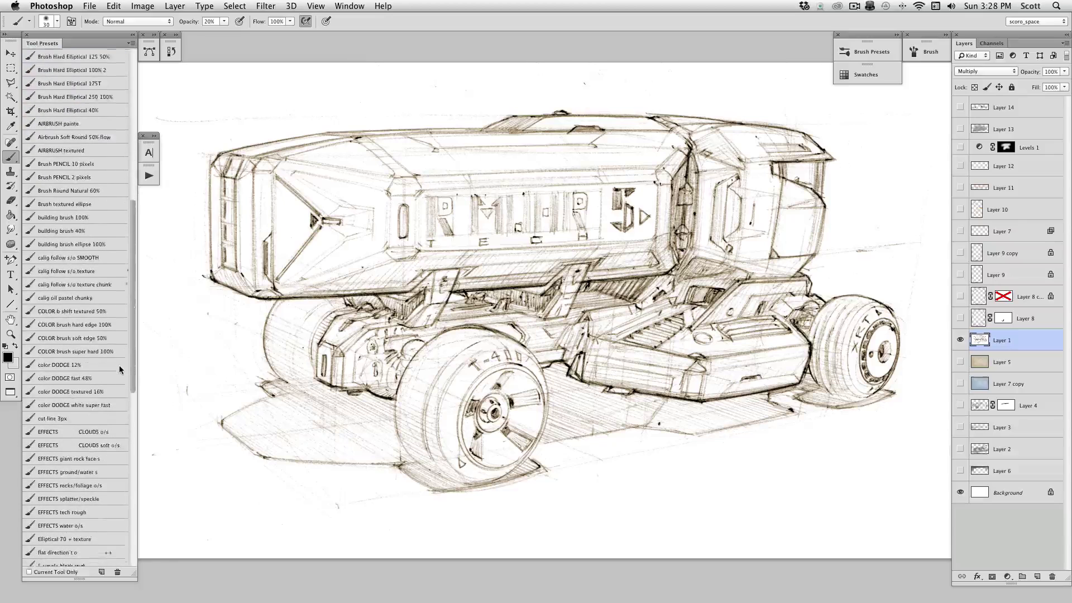
pyautogui.click(105, 323)
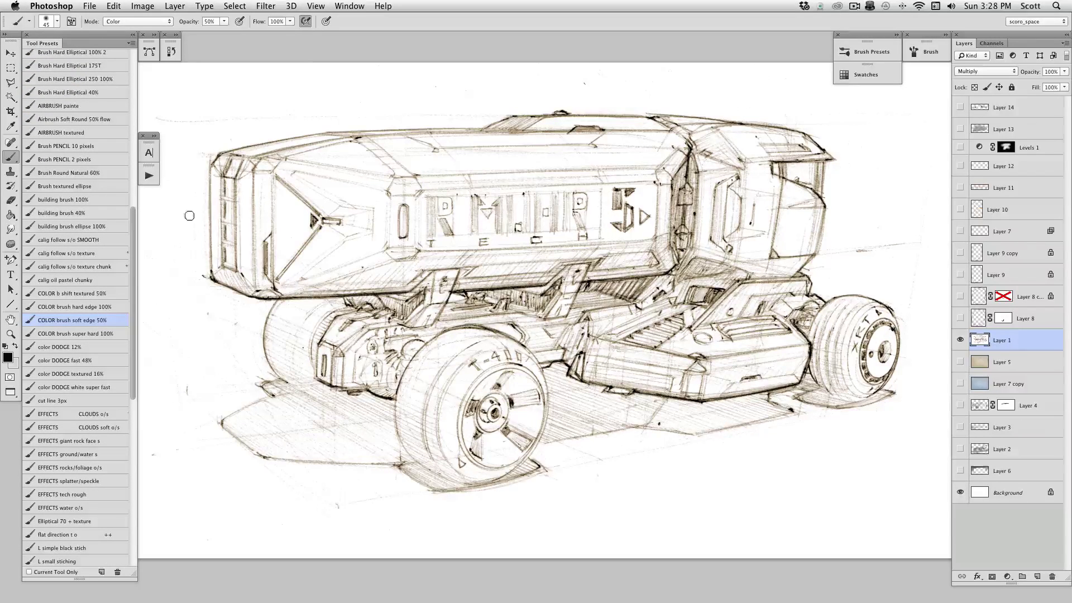
pyautogui.click(171, 23)
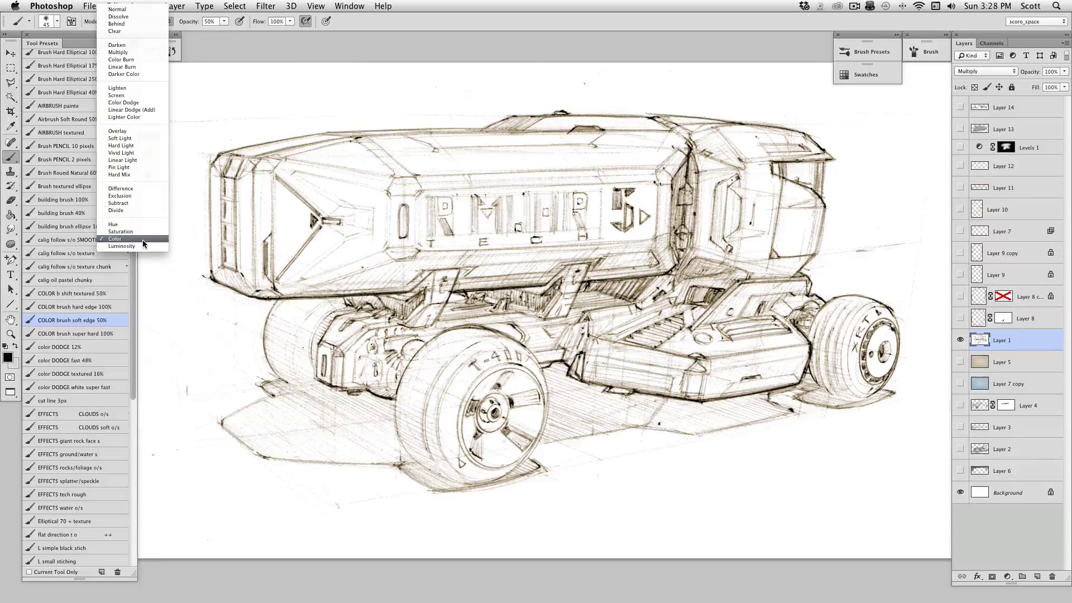
pyautogui.click(141, 243)
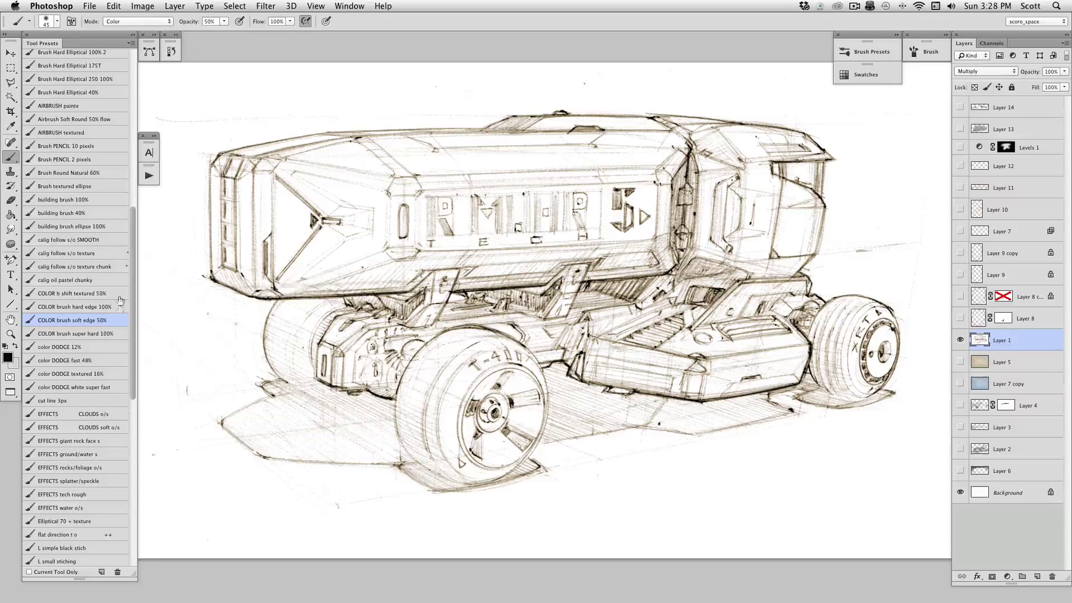
pyautogui.click(100, 360)
# Step: Select the hairy smudger preset, smudge across the upper body and lettering of the truck sketch, and undo the smudge
pyautogui.scroll(-10, 124, 345)
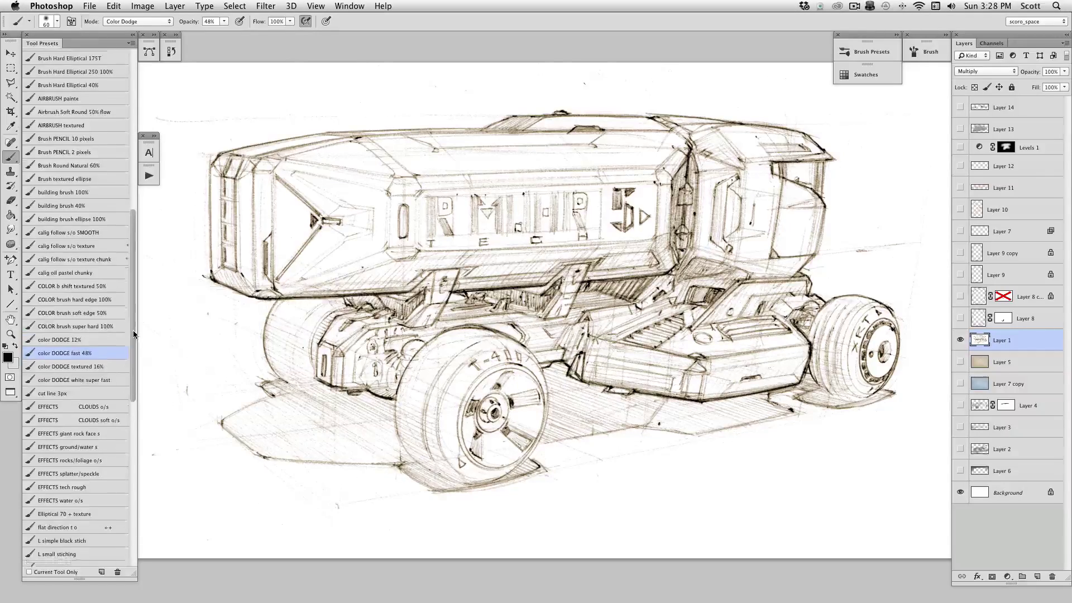
pyautogui.scroll(-10, 125, 411)
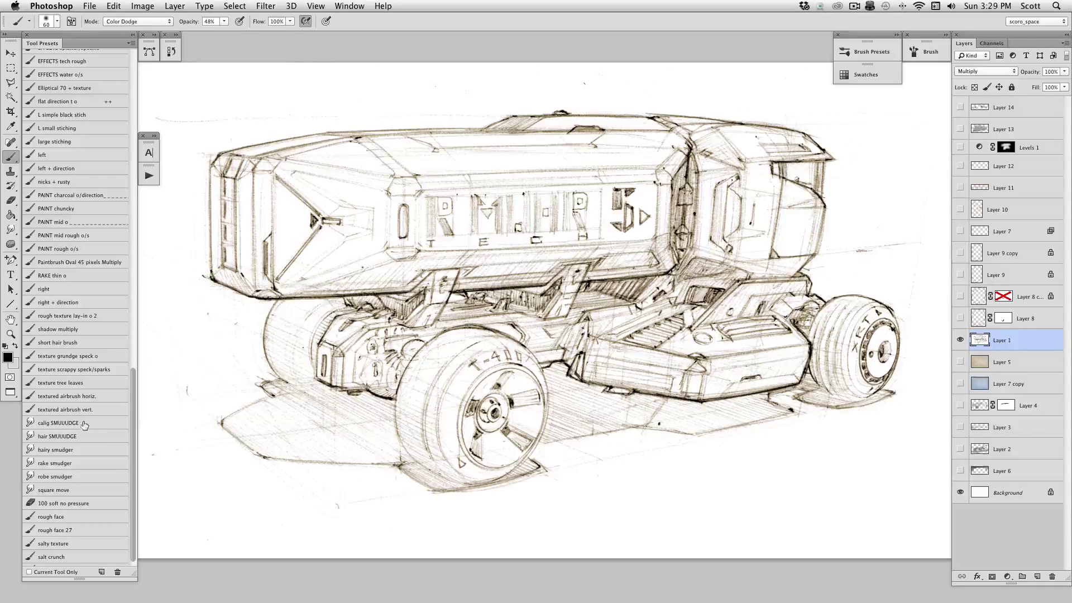
pyautogui.click(81, 450)
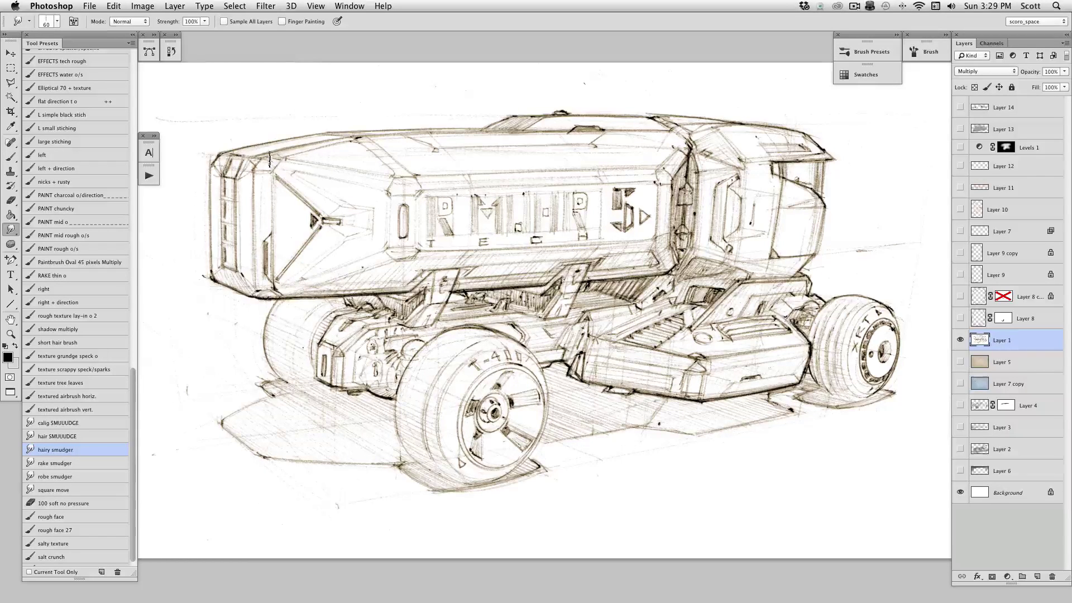
pyautogui.moveTo(287, 149)
pyautogui.mouseDown()
pyautogui.moveTo(253, 165)
pyautogui.moveTo(318, 154)
pyautogui.moveTo(357, 163)
pyautogui.moveTo(365, 186)
pyautogui.moveTo(377, 171)
pyautogui.moveTo(474, 187)
pyautogui.moveTo(502, 233)
pyautogui.moveTo(550, 222)
pyautogui.mouseUp()
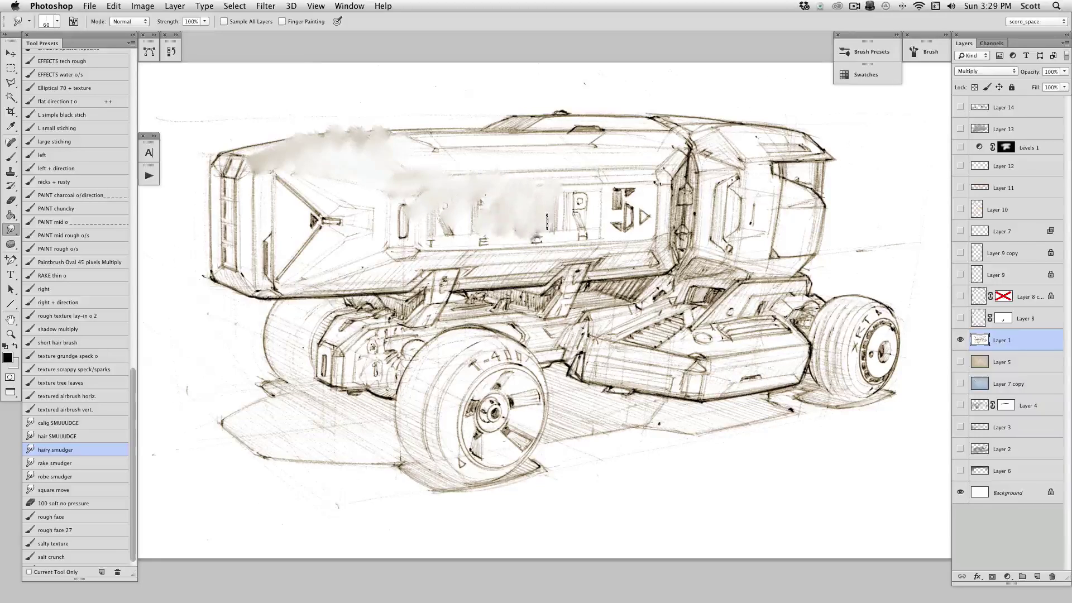
pyautogui.press('super+z')
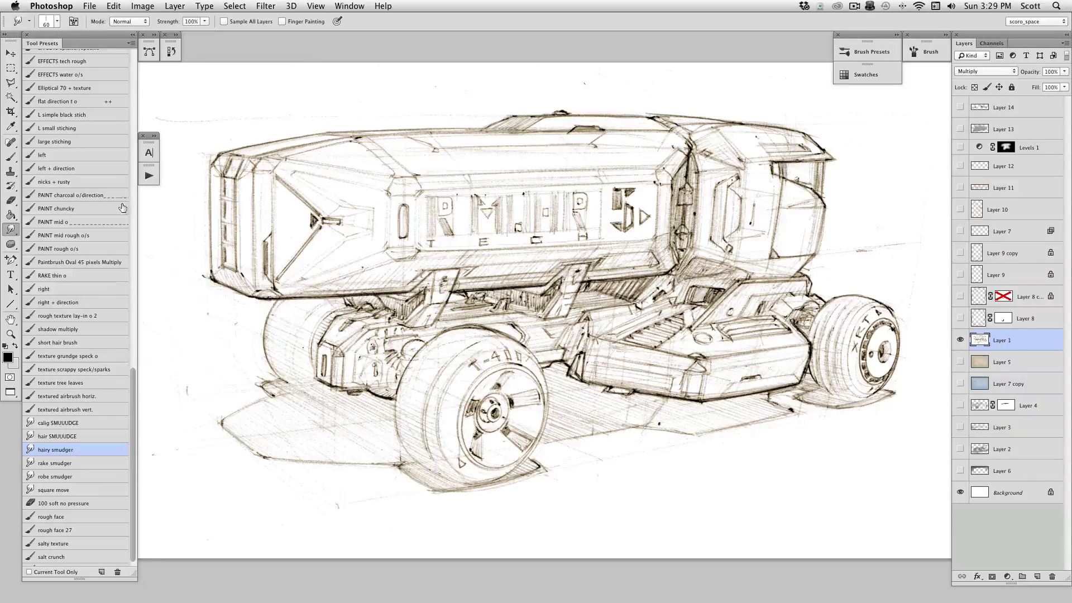
# Step: Return to the start of the tool presets and select the a hard round no space brush
pyautogui.moveTo(134, 388); pyautogui.dragTo(134, 39)
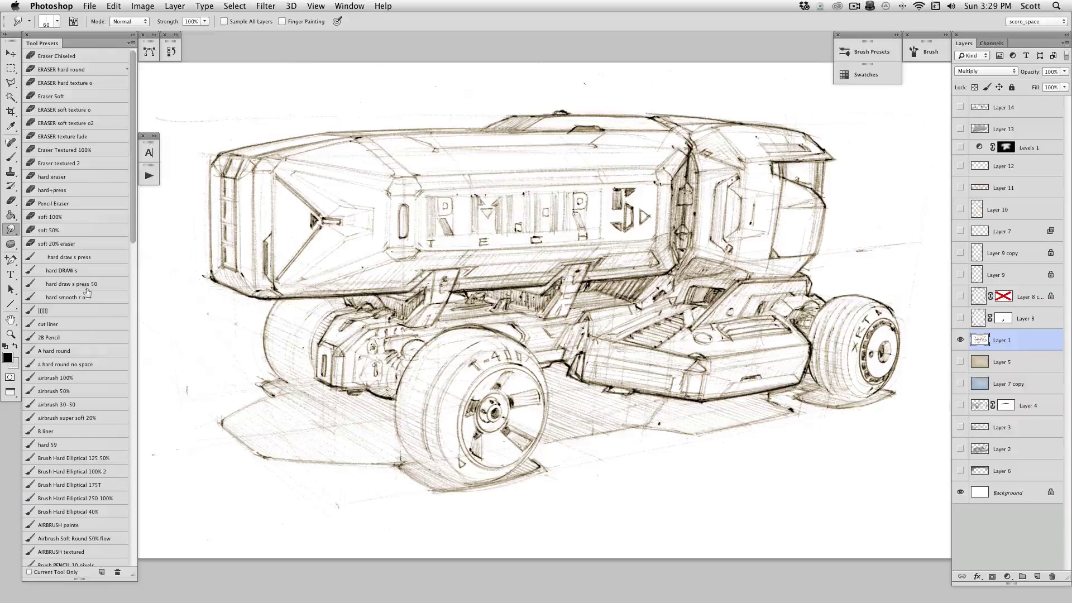
pyautogui.click(92, 364)
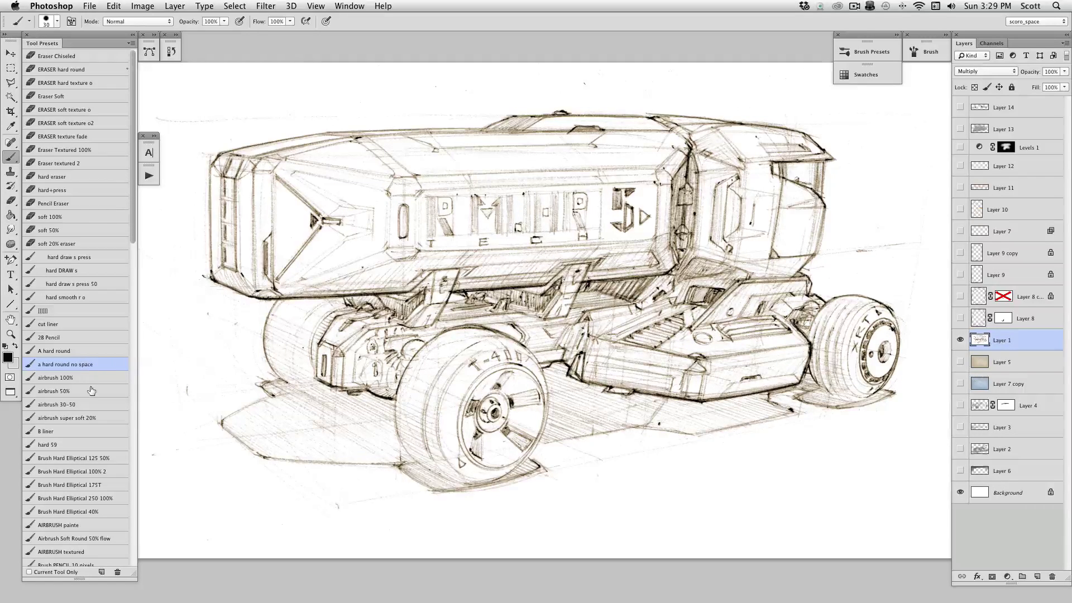
pyautogui.click(132, 44)
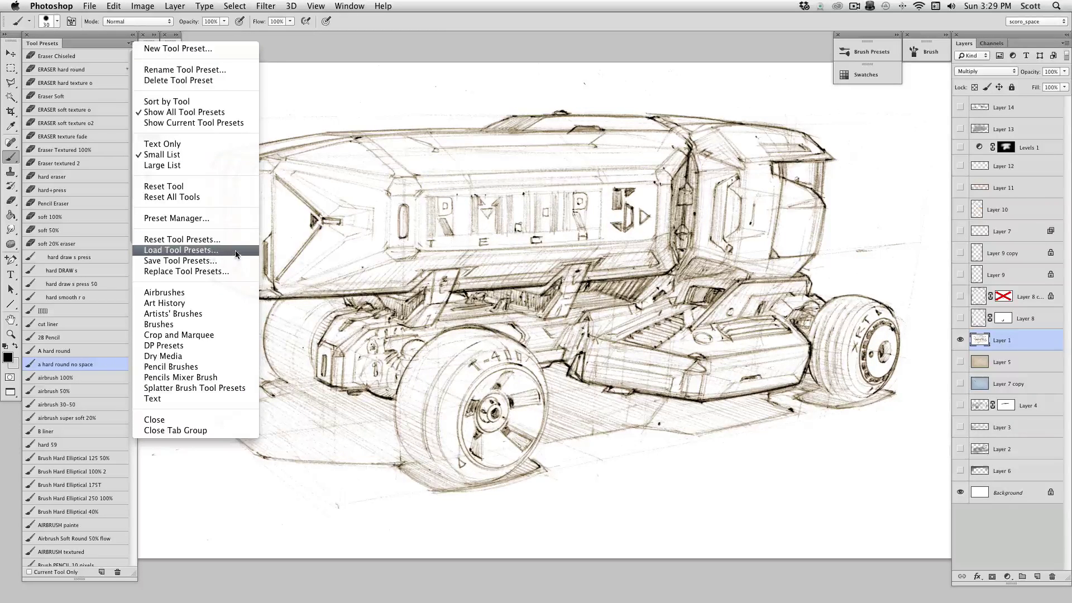
pyautogui.press('Escape')
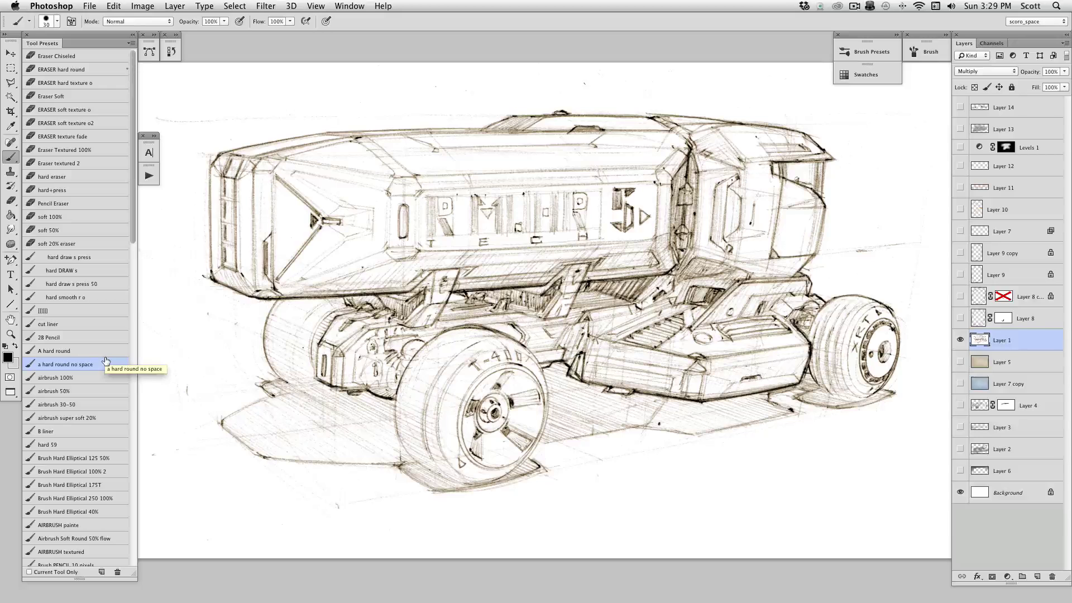
pyautogui.click(130, 43)
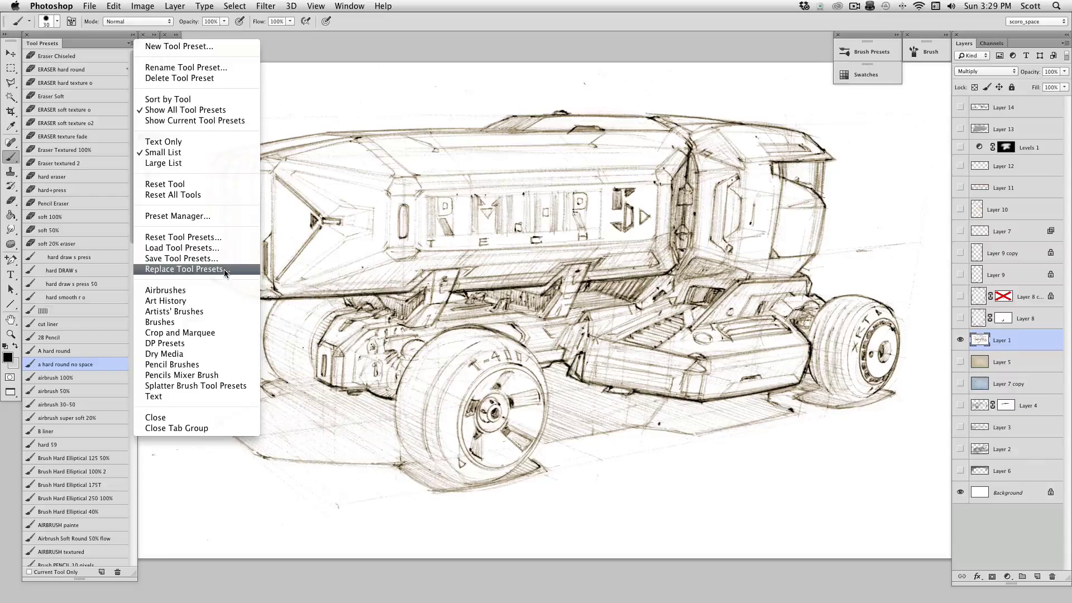
pyautogui.click(112, 42)
# Step: Open the Preset Manager for tools and delete the Eraser Chiseled preset
pyautogui.click(132, 44)
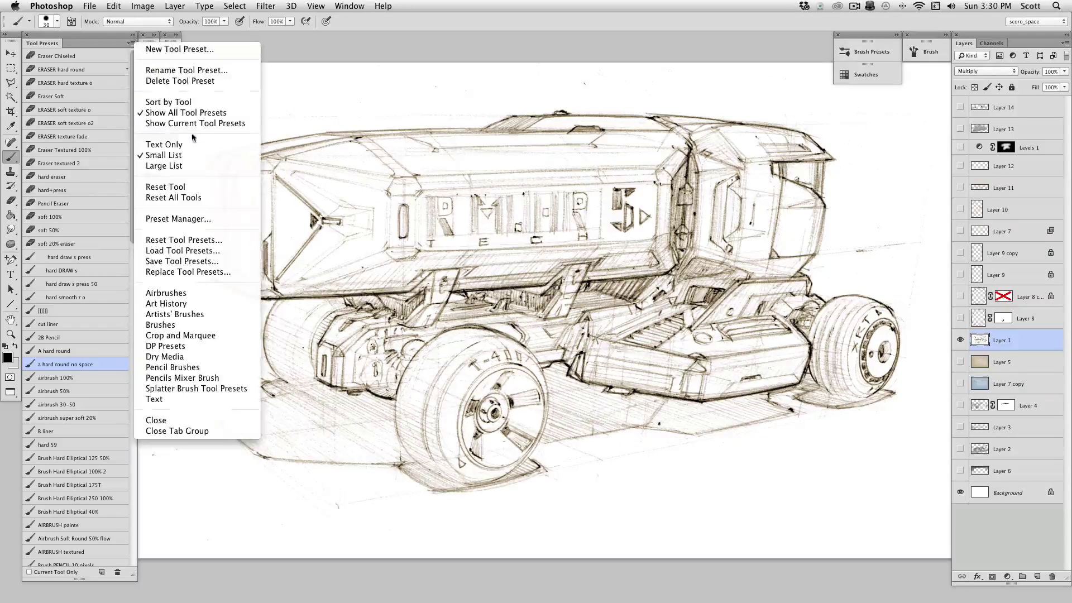
pyautogui.click(212, 219)
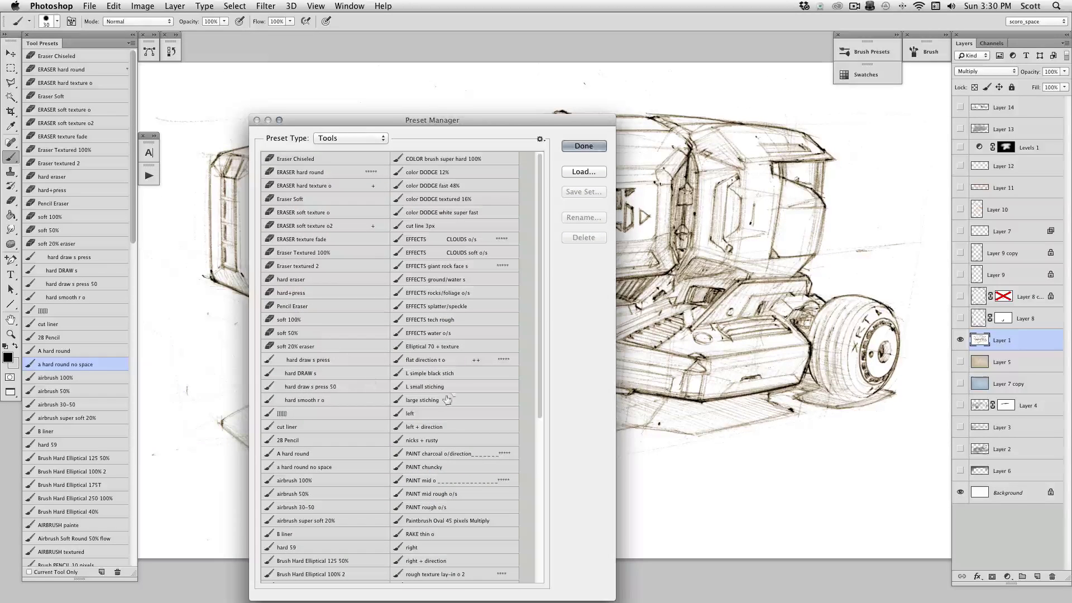
pyautogui.moveTo(484, 132); pyautogui.dragTo(475, 66)
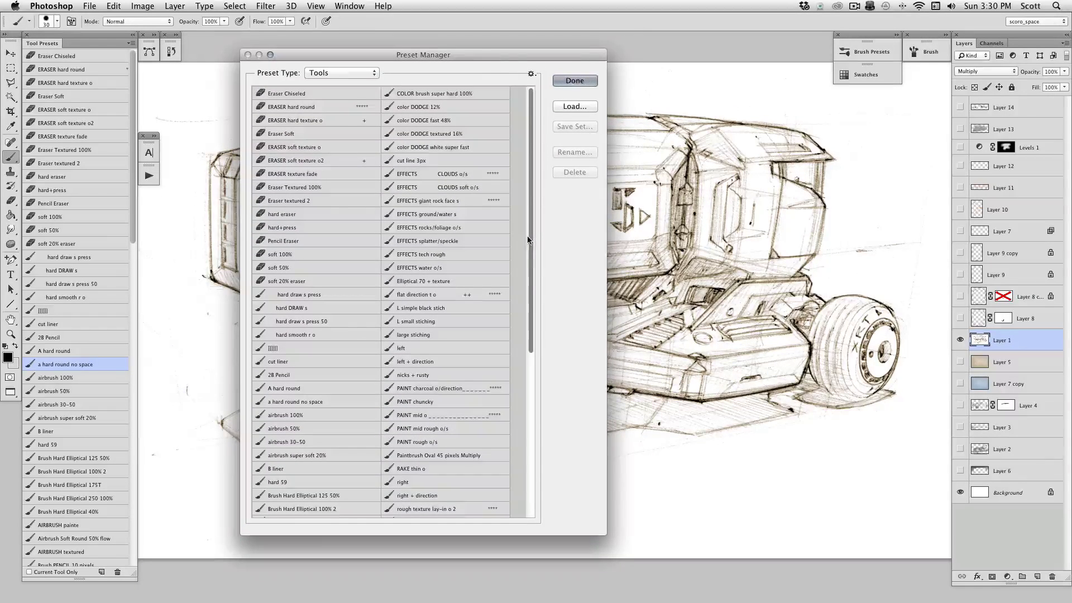
pyautogui.scroll(-2, 531, 254)
pyautogui.scroll(2, 531, 254)
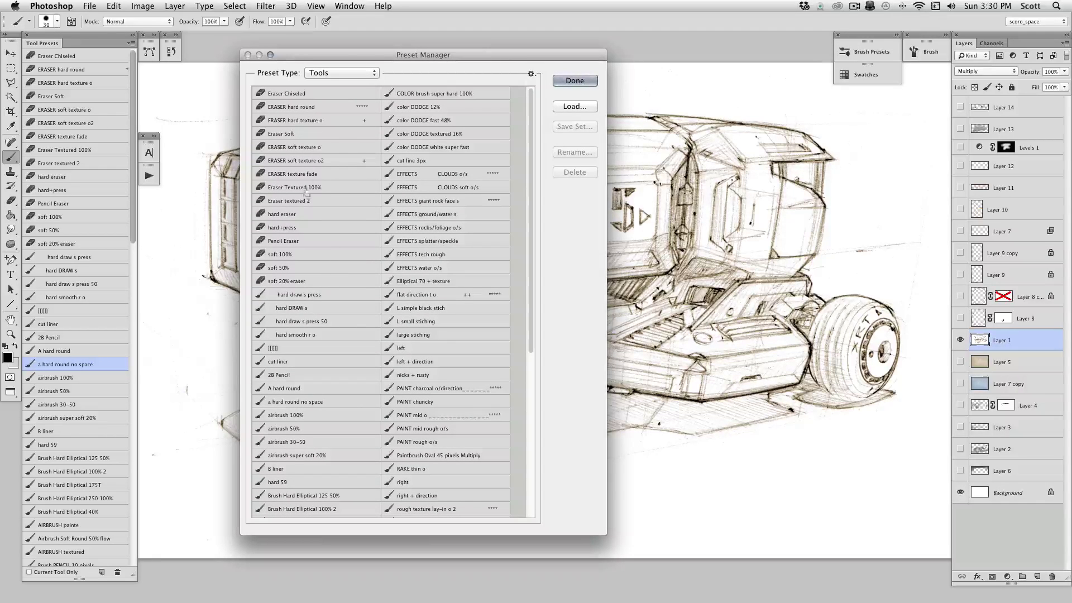
pyautogui.click(303, 94)
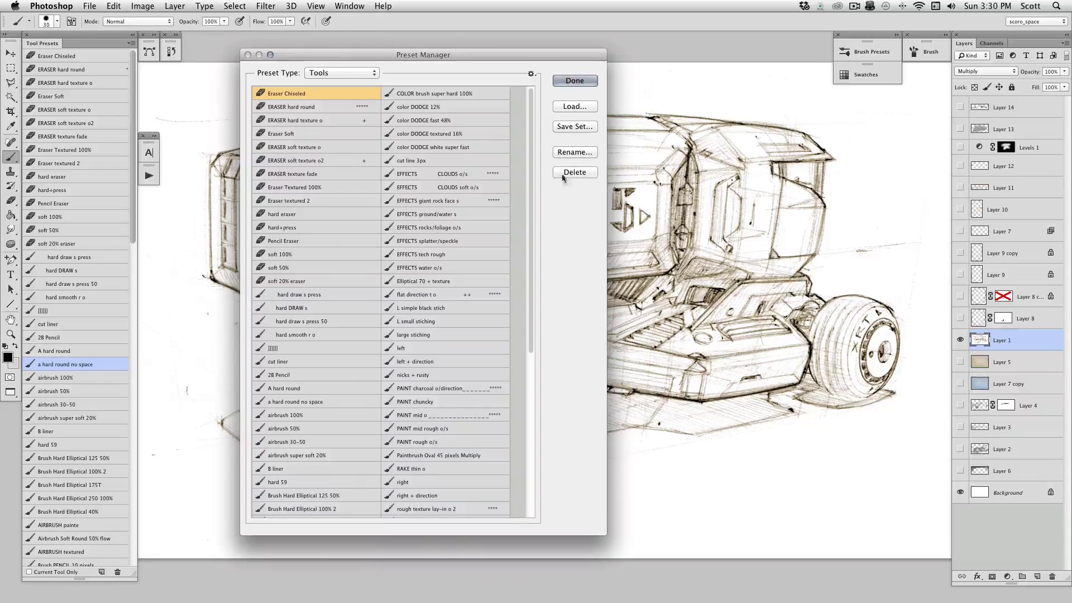
pyautogui.click(574, 173)
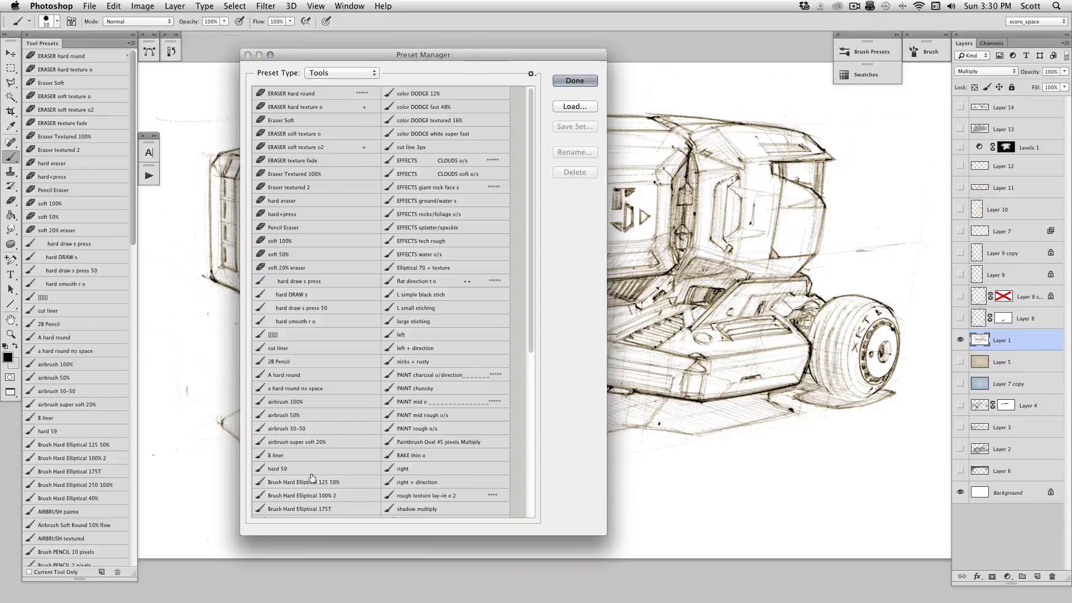
# Step: Reorder the tool presets so hard 59 and B liner swap places, and close the Preset Manager
pyautogui.moveTo(302, 470)
pyautogui.mouseDown()
pyautogui.moveTo(307, 461)
pyautogui.moveTo(309, 470)
pyautogui.mouseUp()
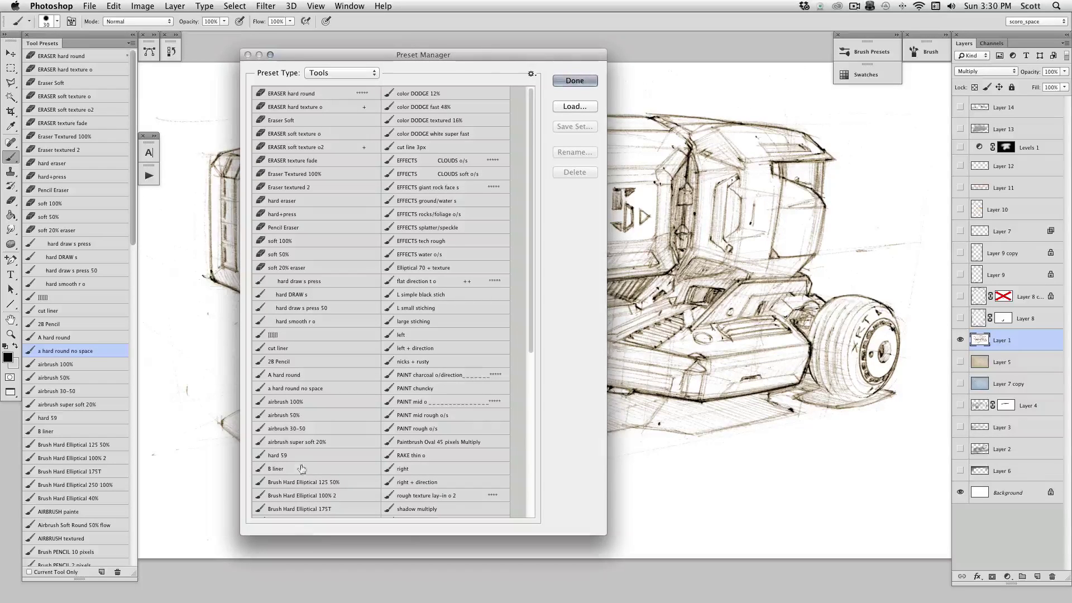
pyautogui.click(574, 81)
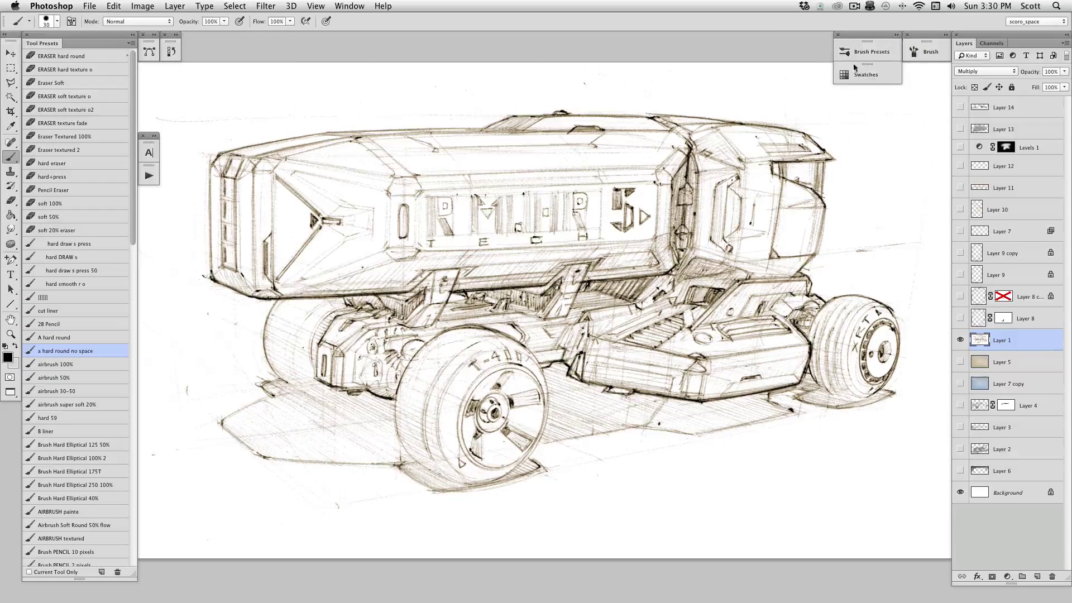
# Step: Detach the Swatches panel from the Brush Presets group and close it
pyautogui.moveTo(865, 74); pyautogui.dragTo(784, 95)
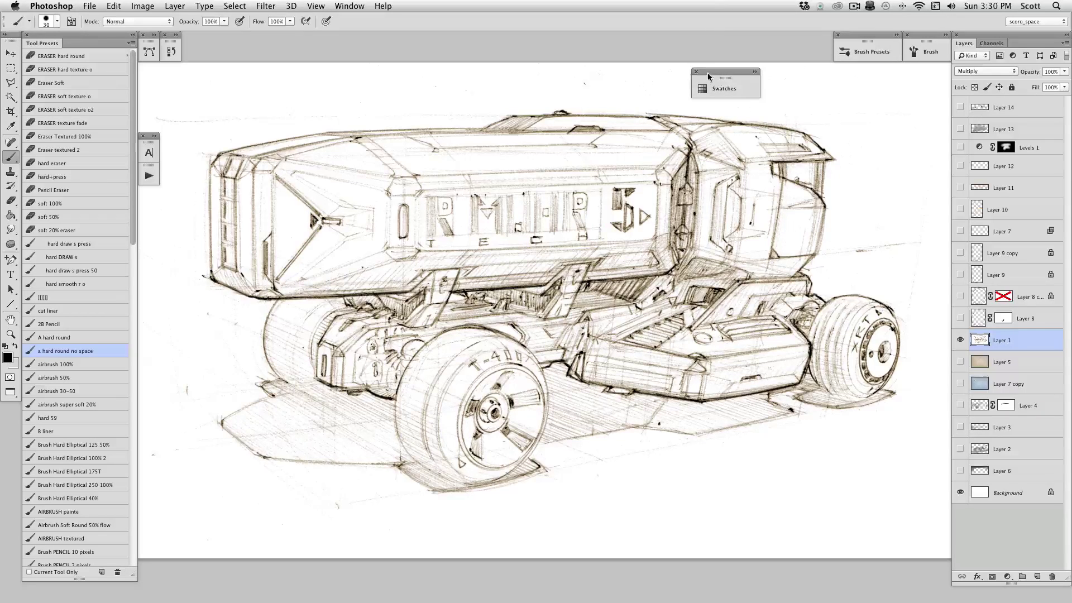
pyautogui.moveTo(697, 80); pyautogui.dragTo(861, 79)
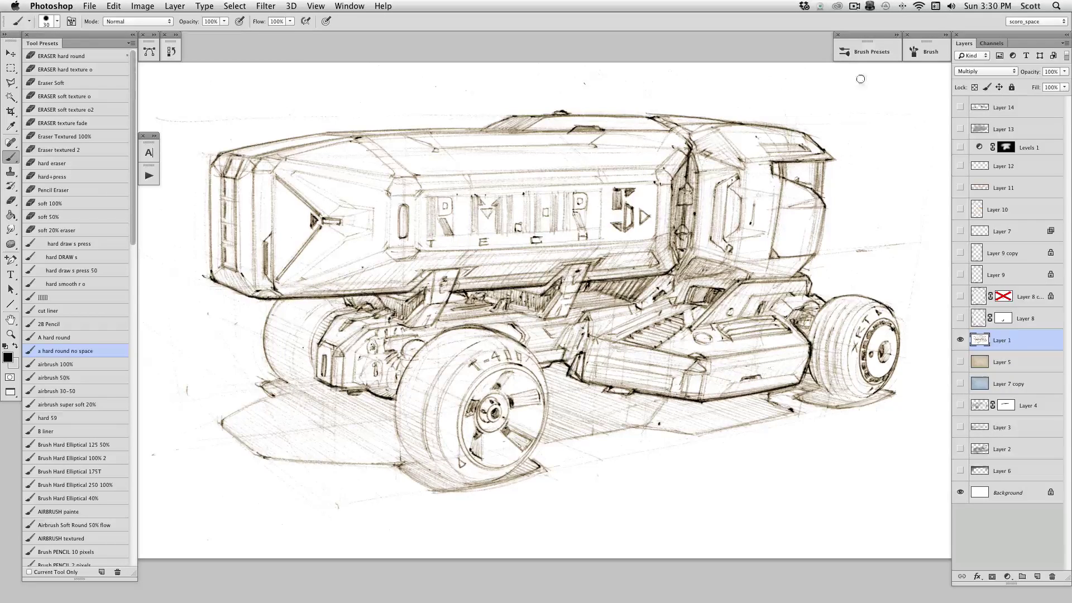
# Step: Expand the Brush Presets panel and select the 100 px square brush
pyautogui.click(897, 35)
pyautogui.click(1040, 189)
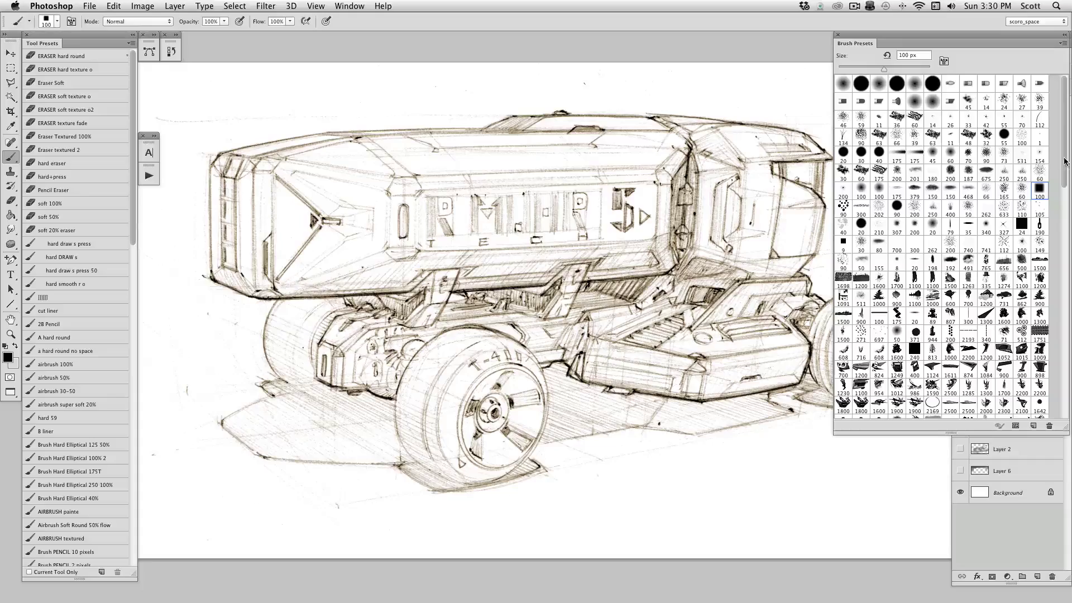
# Step: Browse the brush presets and select the 190 px chain brush
pyautogui.scroll(-3, 1064, 165)
pyautogui.scroll(3, 1050, 156)
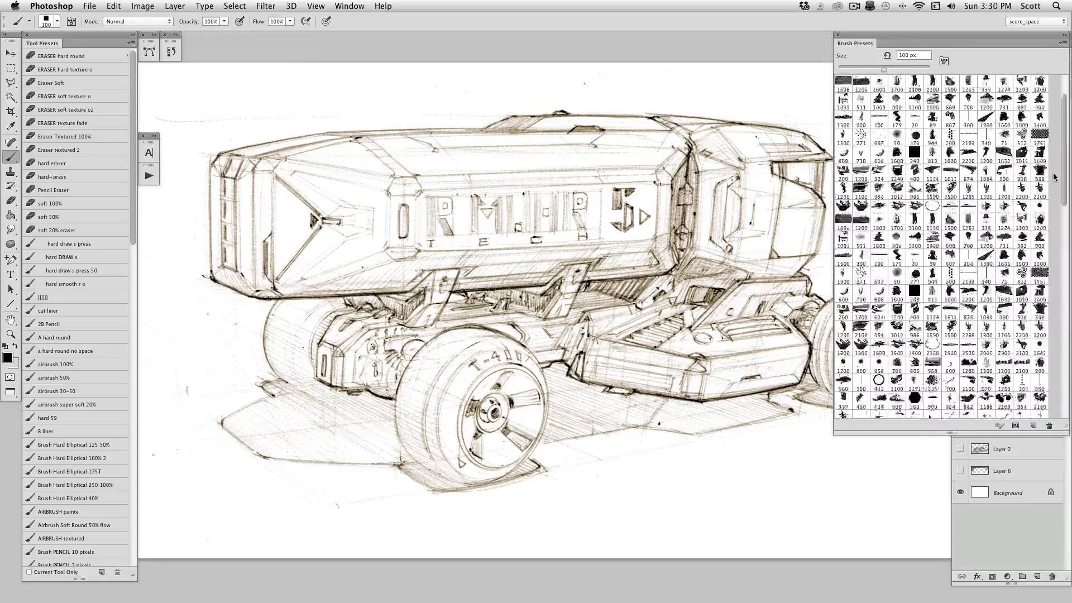
pyautogui.click(1041, 222)
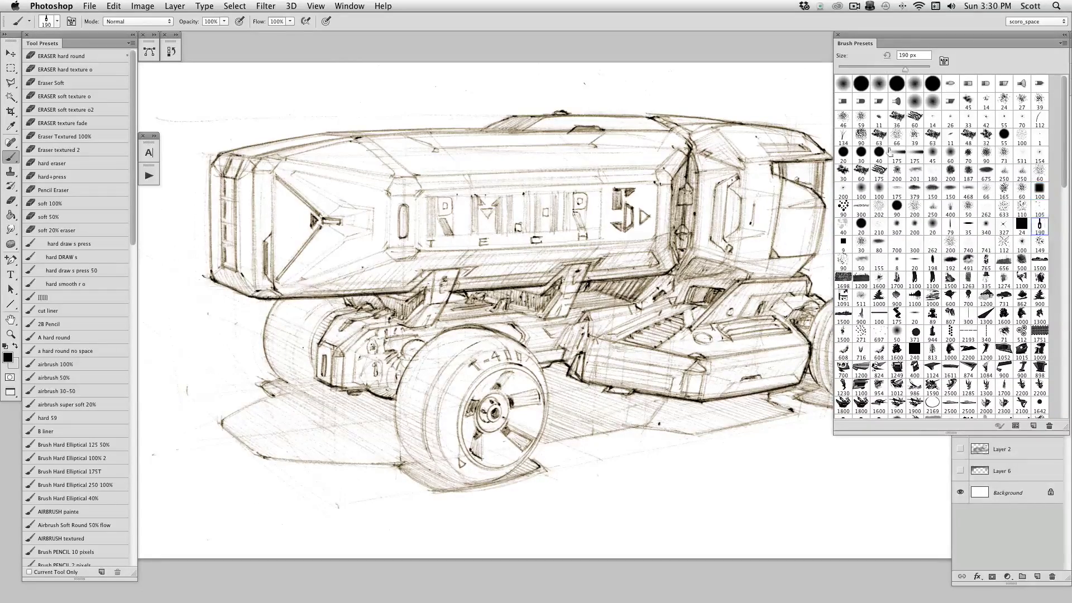
# Step: Move the Brush Presets and Brush panels clear of the Layers panel and collapse both of them
pyautogui.click(1063, 41)
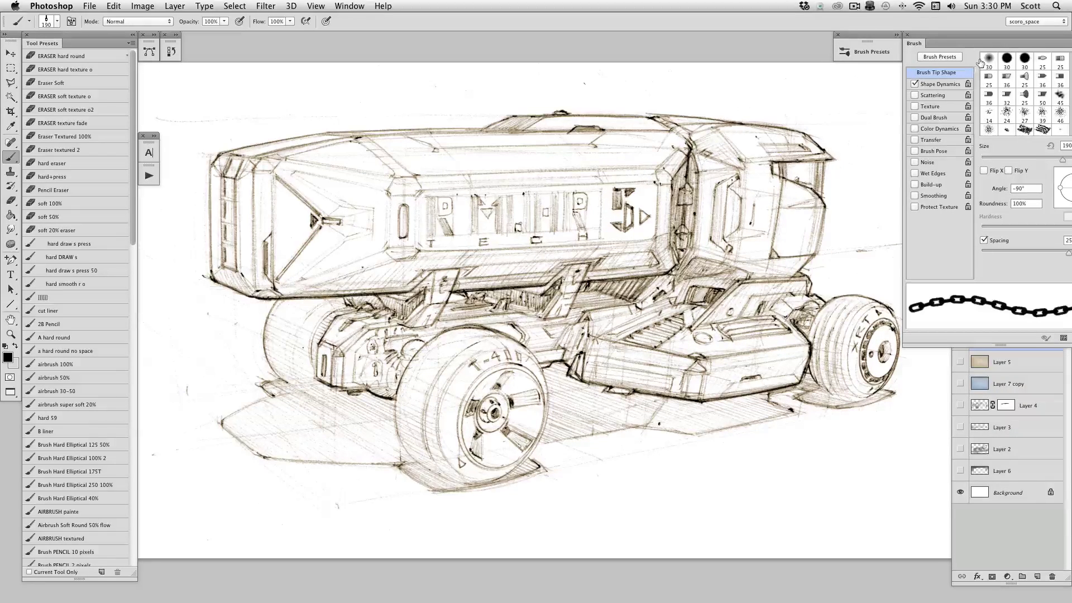
pyautogui.moveTo(887, 40); pyautogui.dragTo(762, 40)
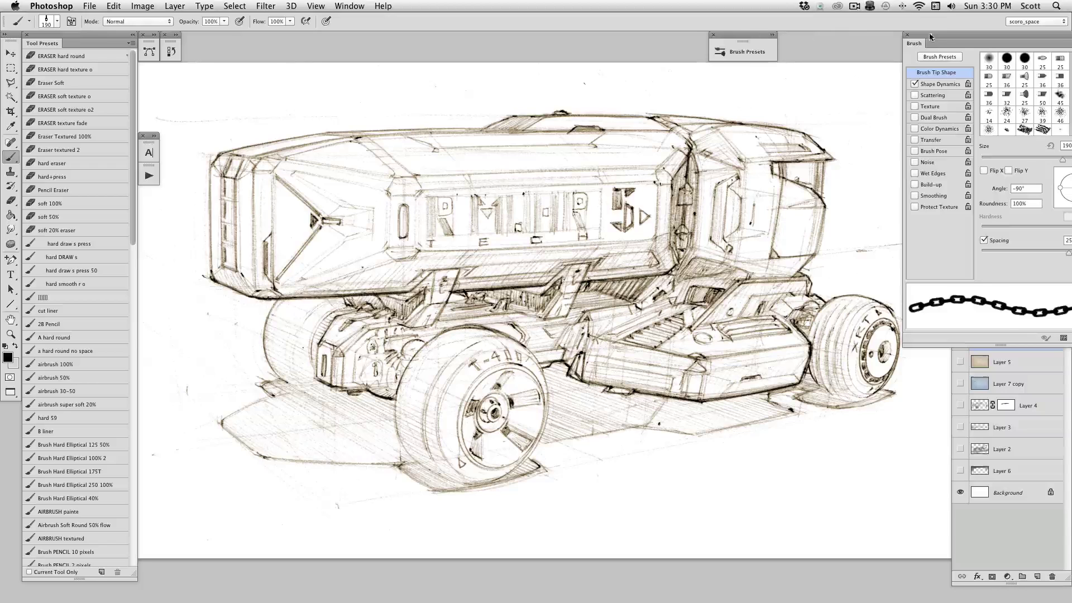
pyautogui.moveTo(935, 37); pyautogui.dragTo(754, 38)
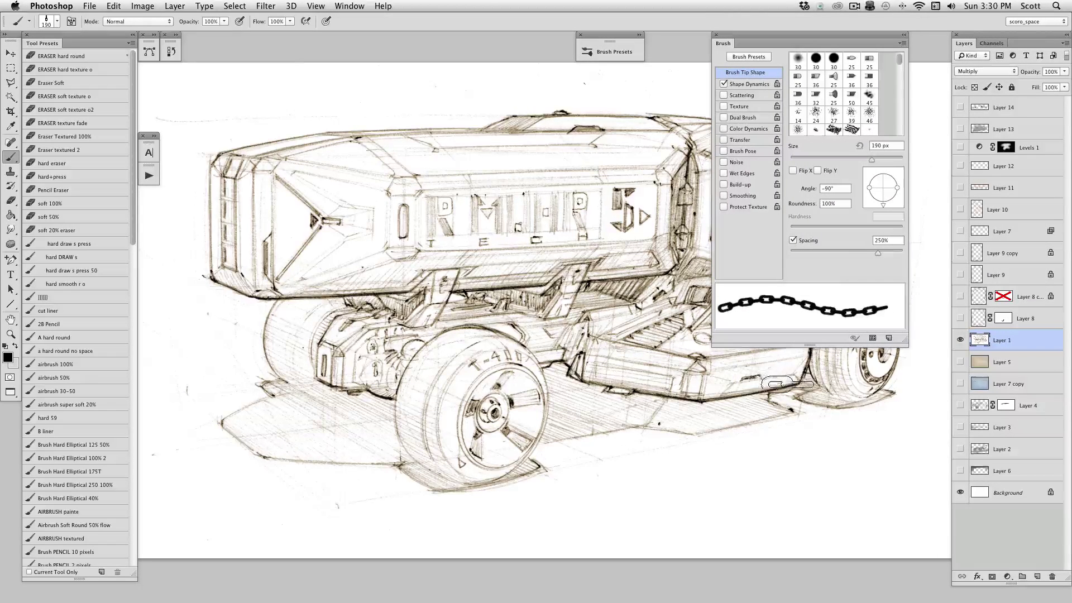
pyautogui.click(904, 35)
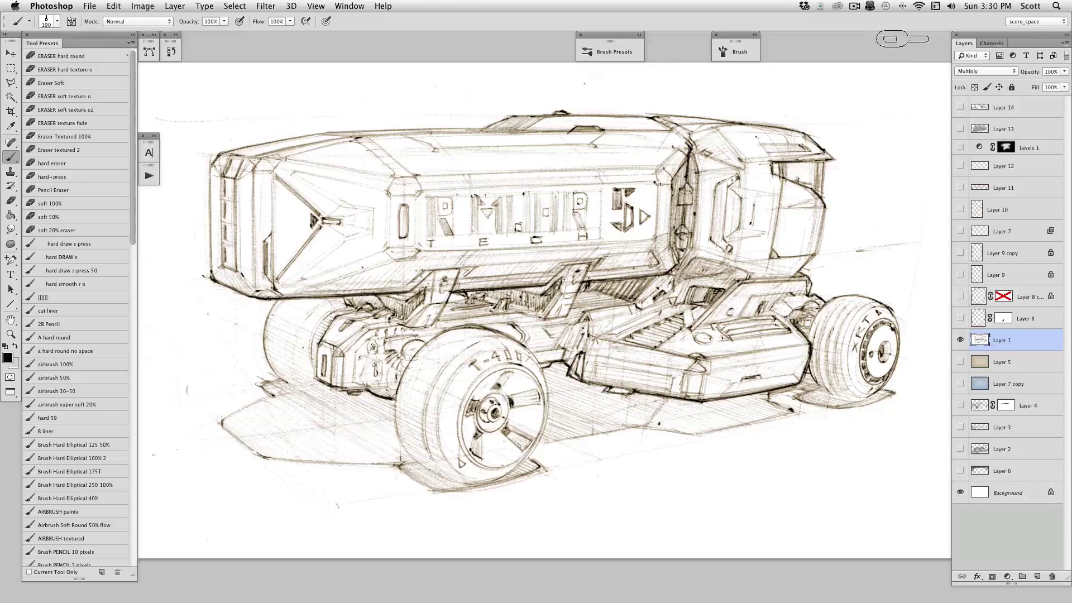
# Step: Select the 700 px tree-shaped brush from the brush presets, paint a test stroke over the truck body, and undo it
pyautogui.click(641, 35)
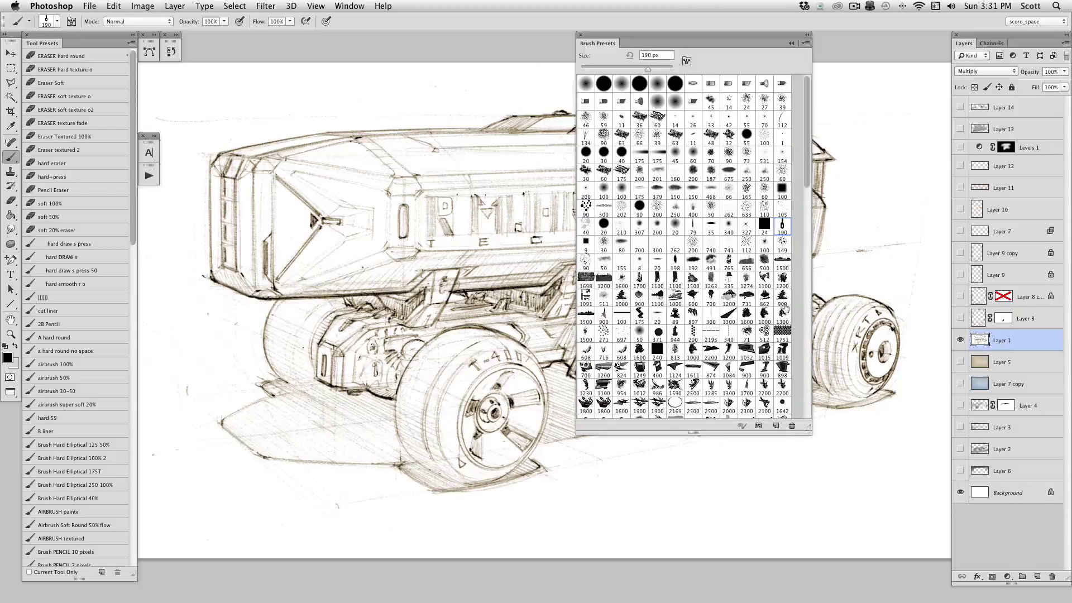
pyautogui.click(807, 37)
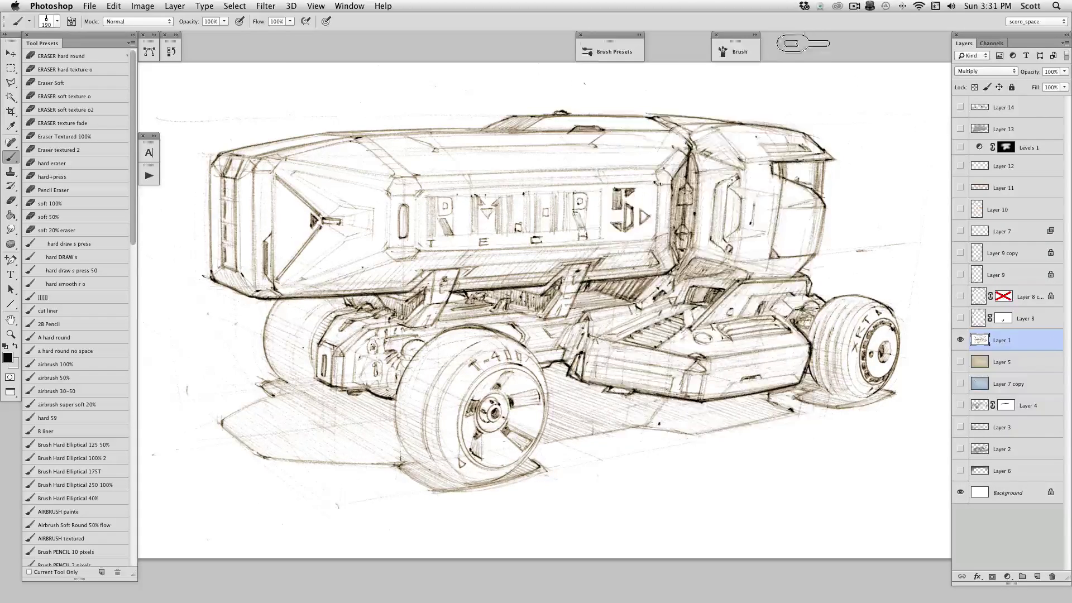
pyautogui.click(639, 46)
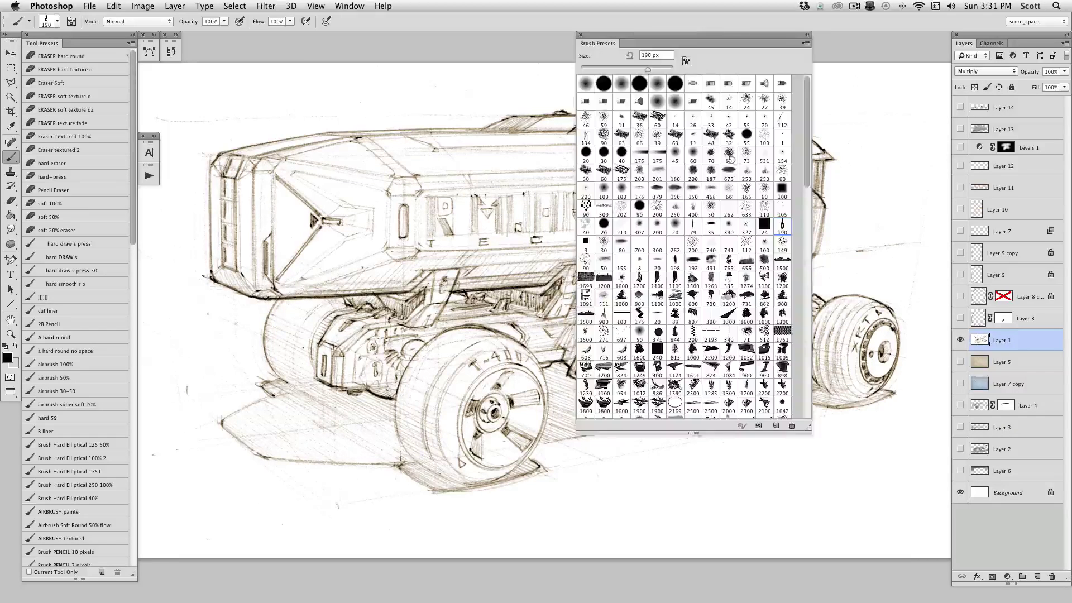
pyautogui.click(710, 297)
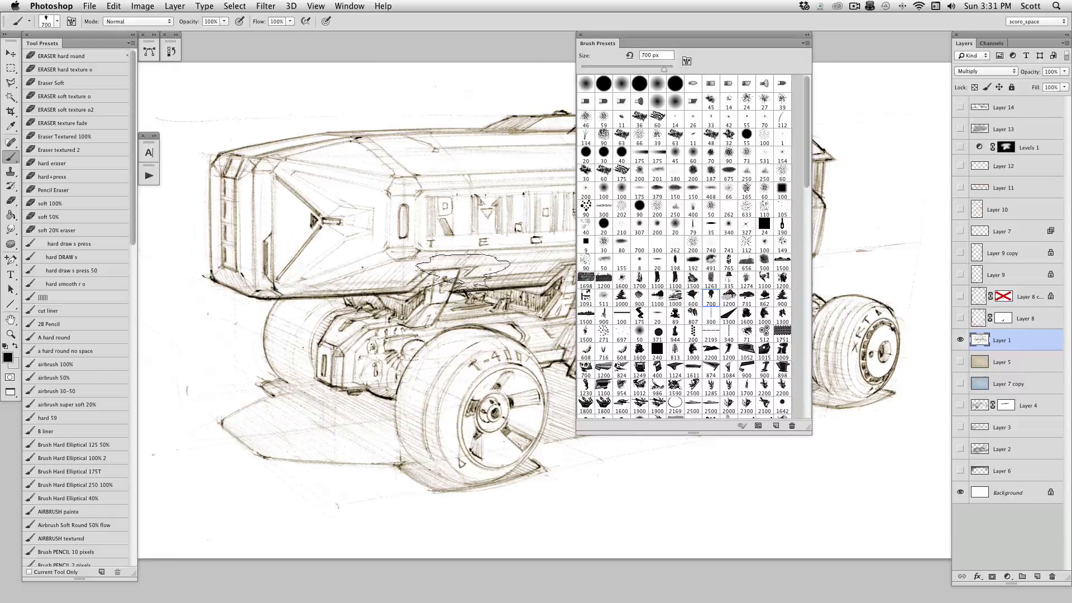
pyautogui.moveTo(307, 102)
pyautogui.mouseDown()
pyautogui.moveTo(316, 133)
pyautogui.moveTo(439, 162)
pyautogui.moveTo(408, 300)
pyautogui.mouseUp()
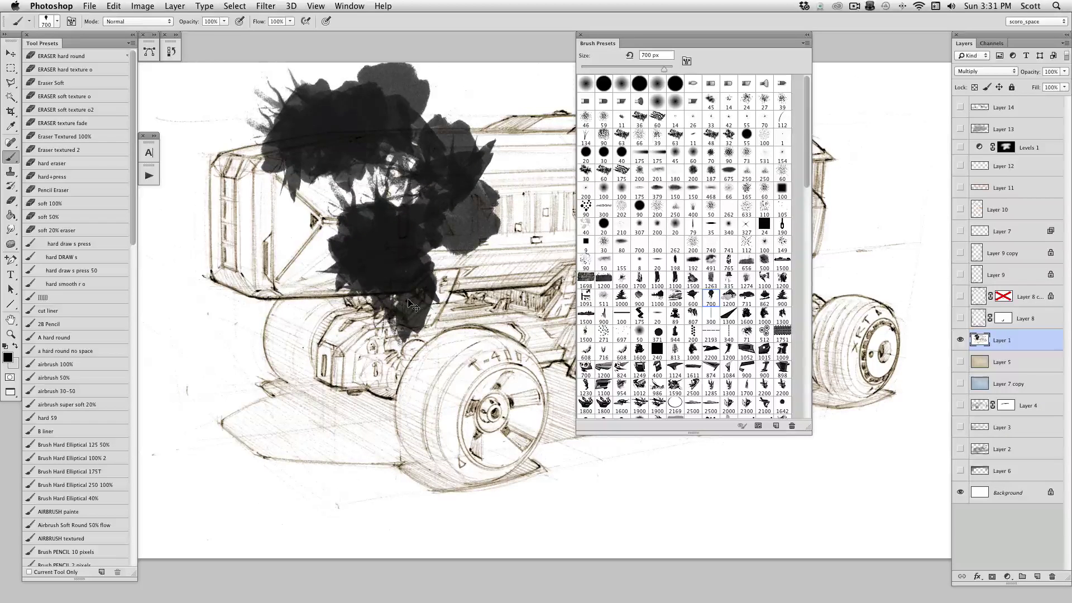
pyautogui.press('super+z')
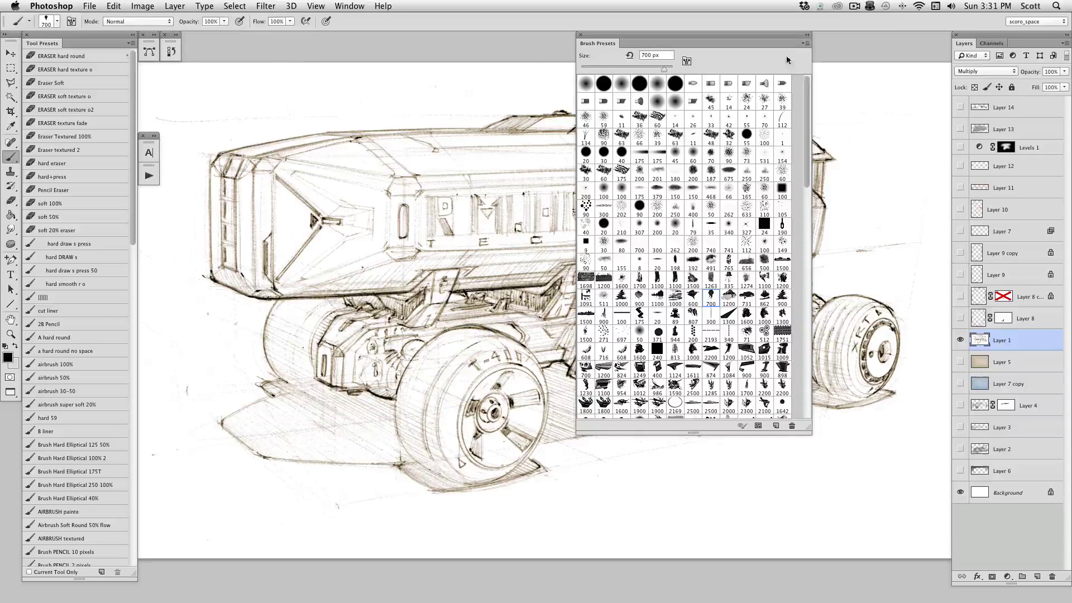
pyautogui.click(806, 43)
pyautogui.click(805, 43)
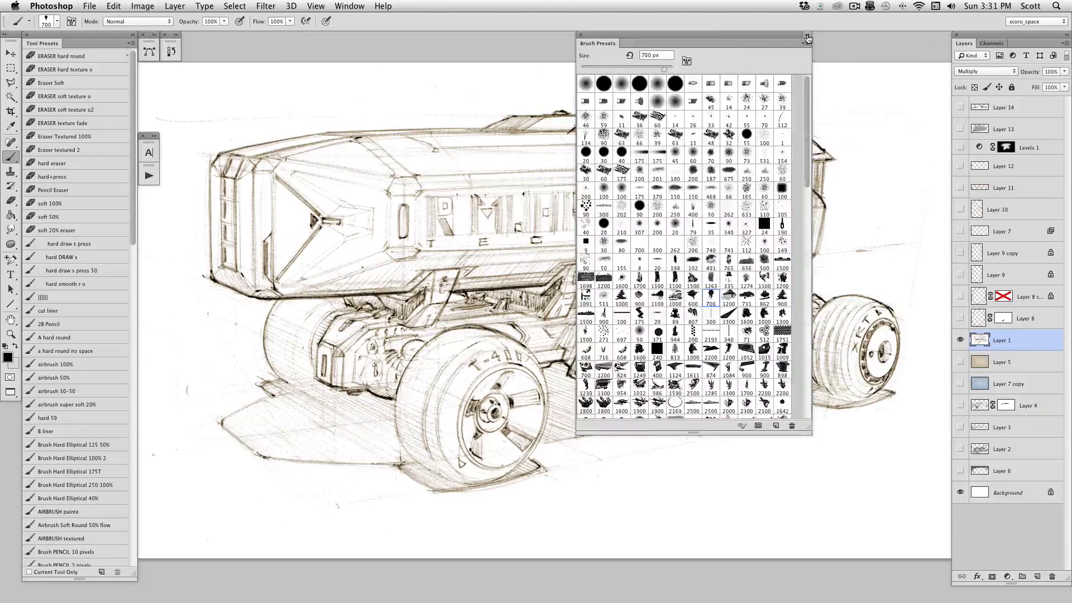
pyautogui.click(806, 36)
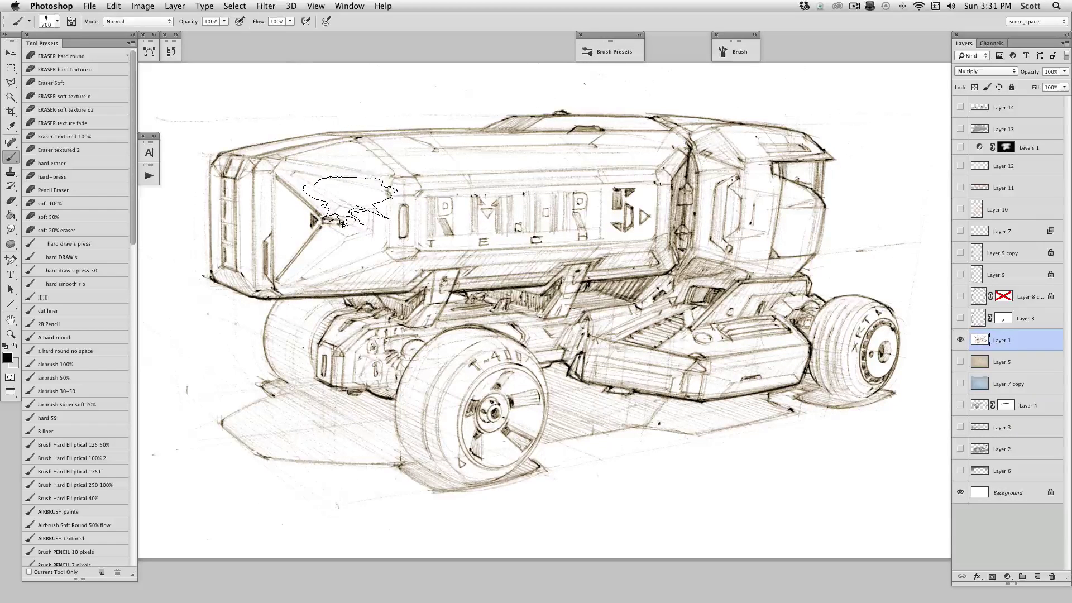
# Step: Enlarge the brush to 1600 px
pyautogui.press(']')
pyautogui.press(']')
pyautogui.press(']')
pyautogui.press(']')
pyautogui.press(']')
pyautogui.press(']')
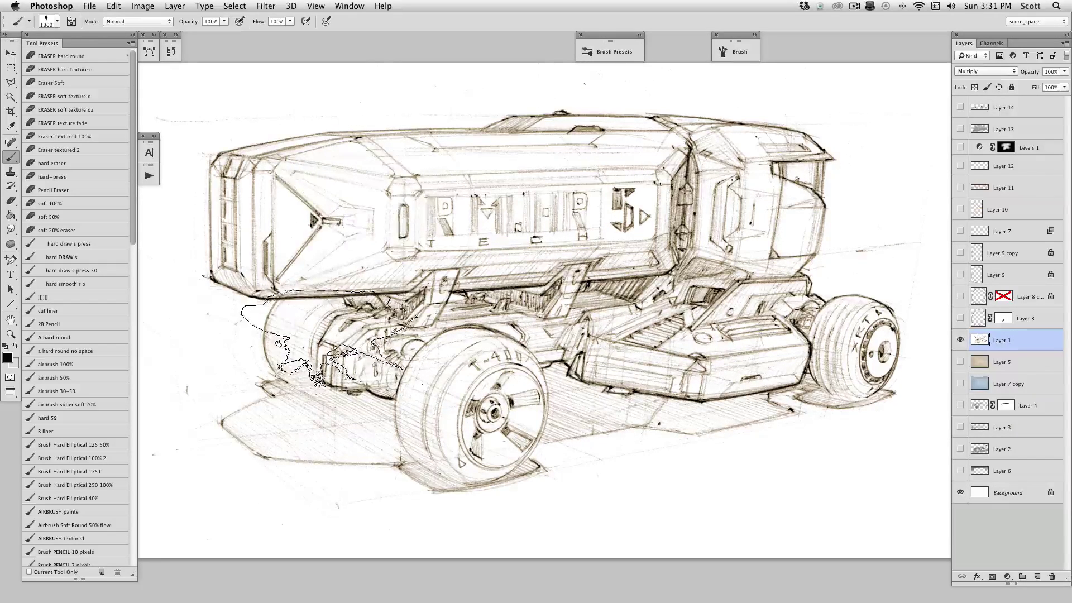
pyautogui.press(']')
pyautogui.press(']')
pyautogui.press(']')
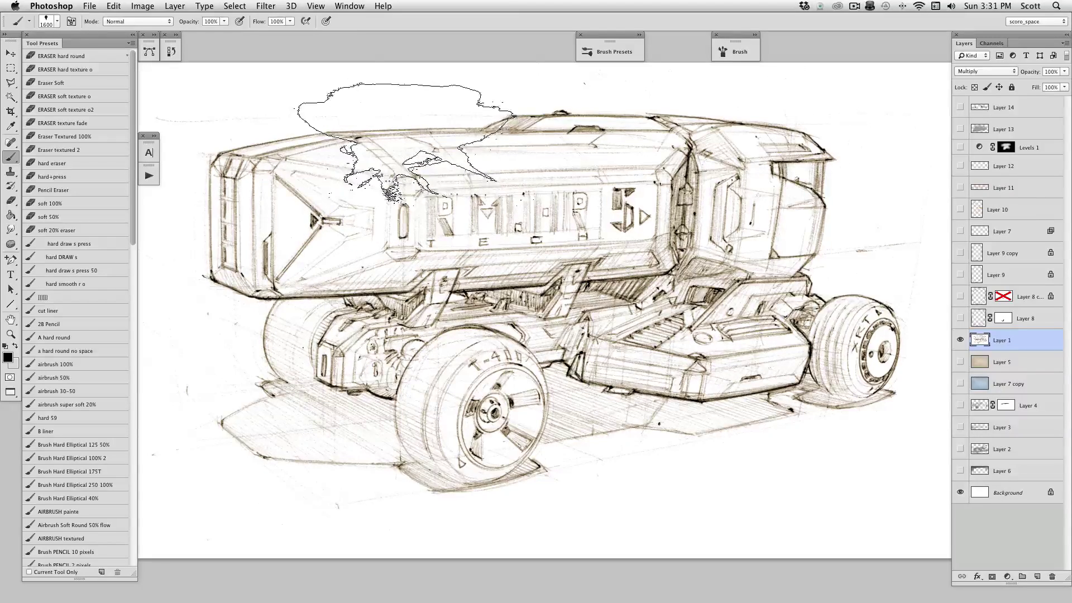
# Step: Save the current brush as a new tool preset named dhdfgdrg and delete that preset again
pyautogui.click(130, 43)
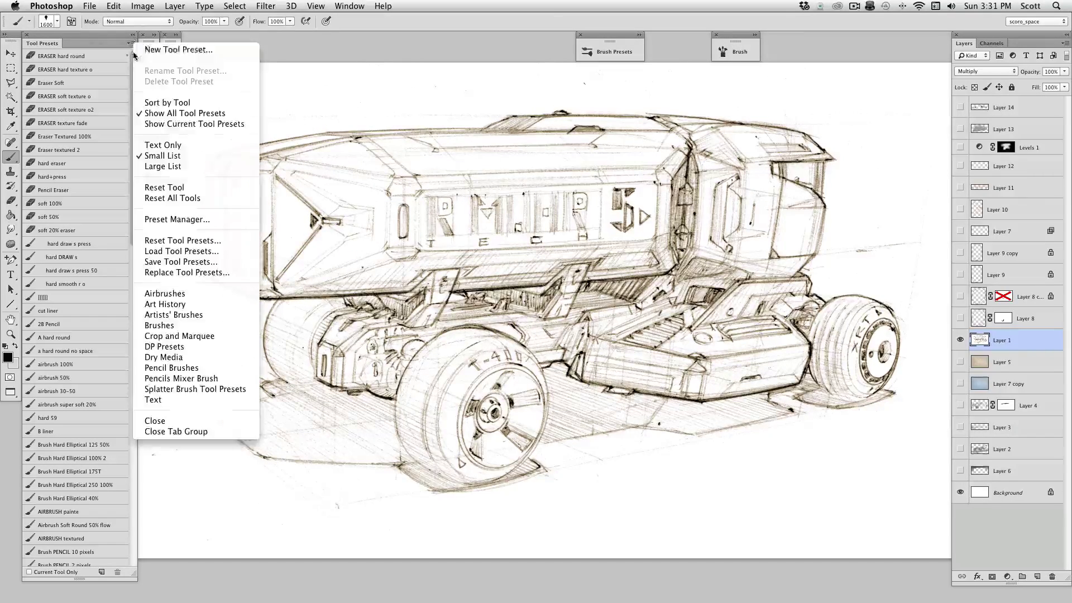
pyautogui.click(208, 51)
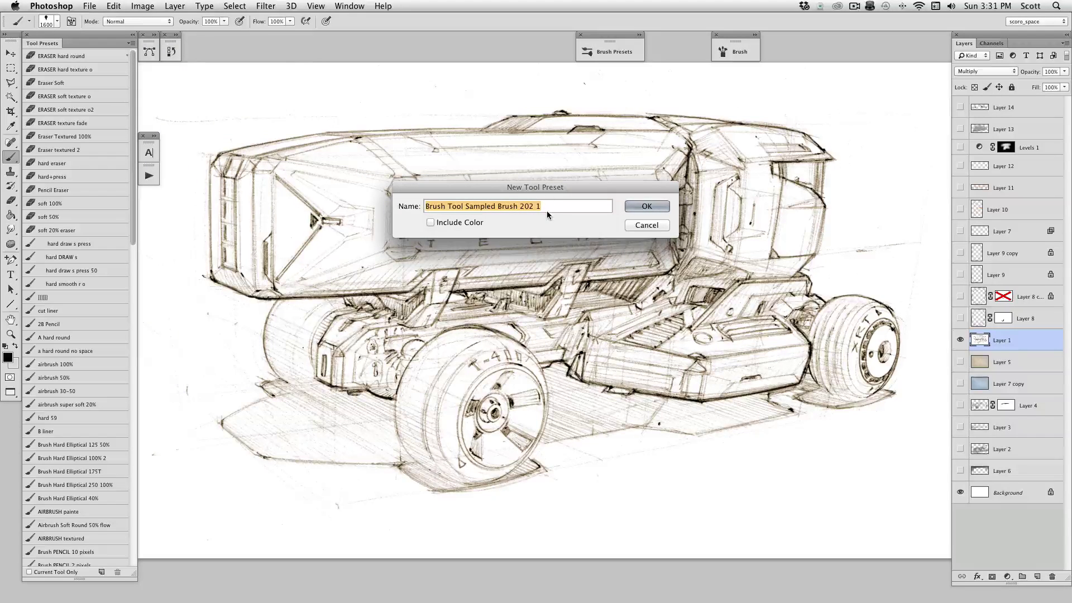
pyautogui.write('dhdfgdrg')
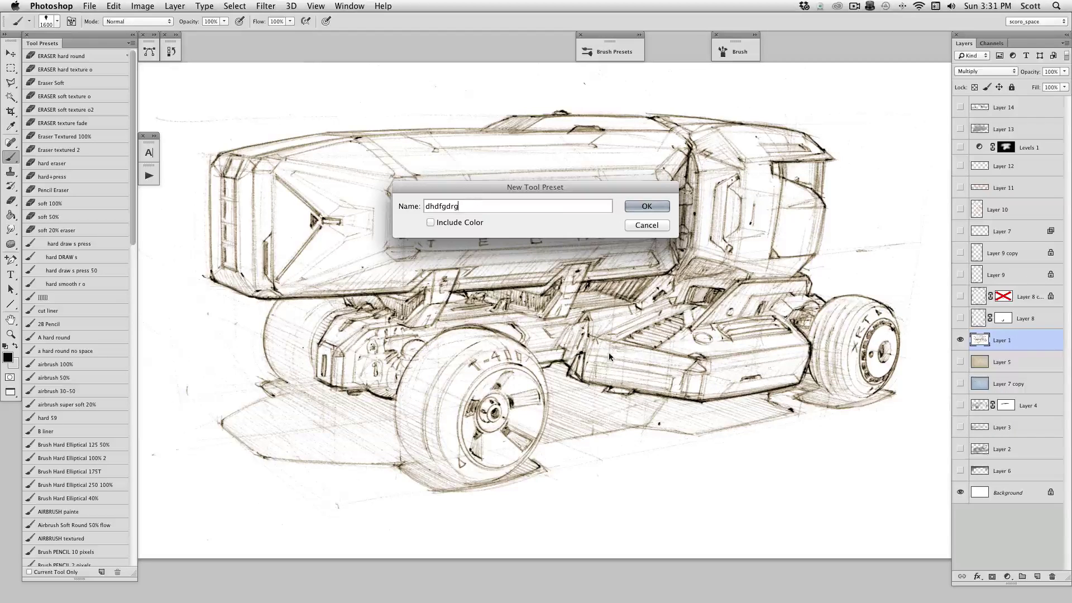
pyautogui.click(657, 209)
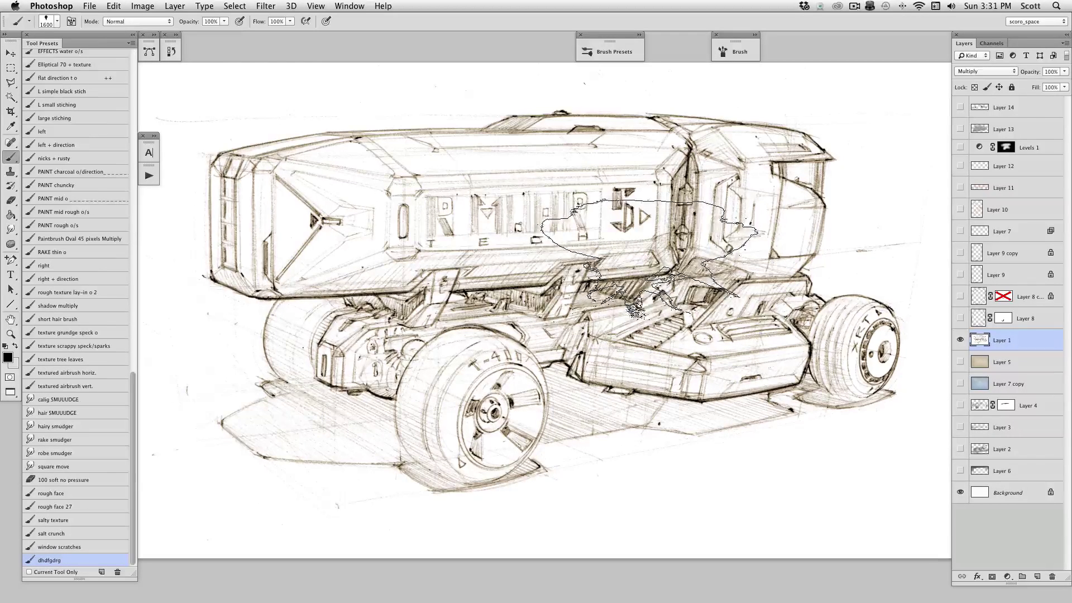
pyautogui.keyDown('alt'); pyautogui.click(68, 561); pyautogui.keyUp('alt')
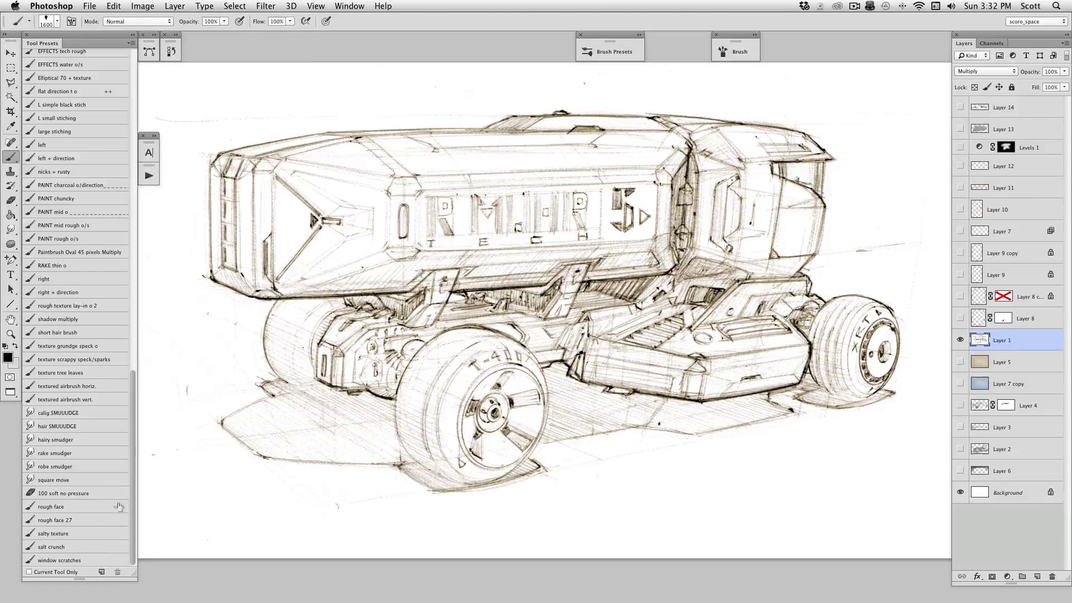
pyautogui.moveTo(130, 470); pyautogui.dragTo(126, 137)
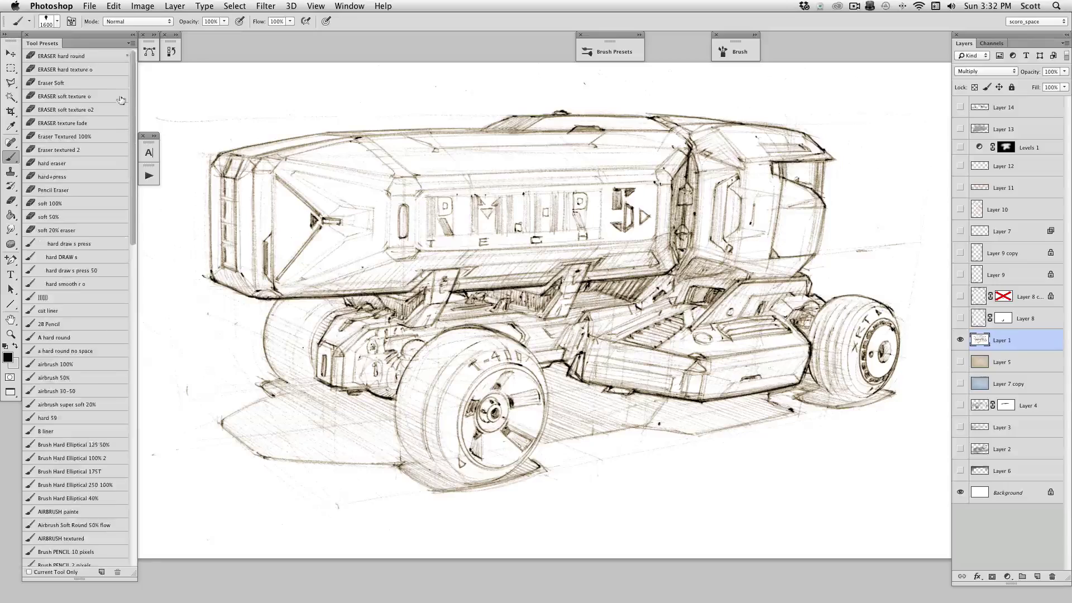
pyautogui.moveTo(692, 413)
pyautogui.mouseDown()
pyautogui.moveTo(782, 391)
pyautogui.moveTo(725, 335)
pyautogui.mouseUp()
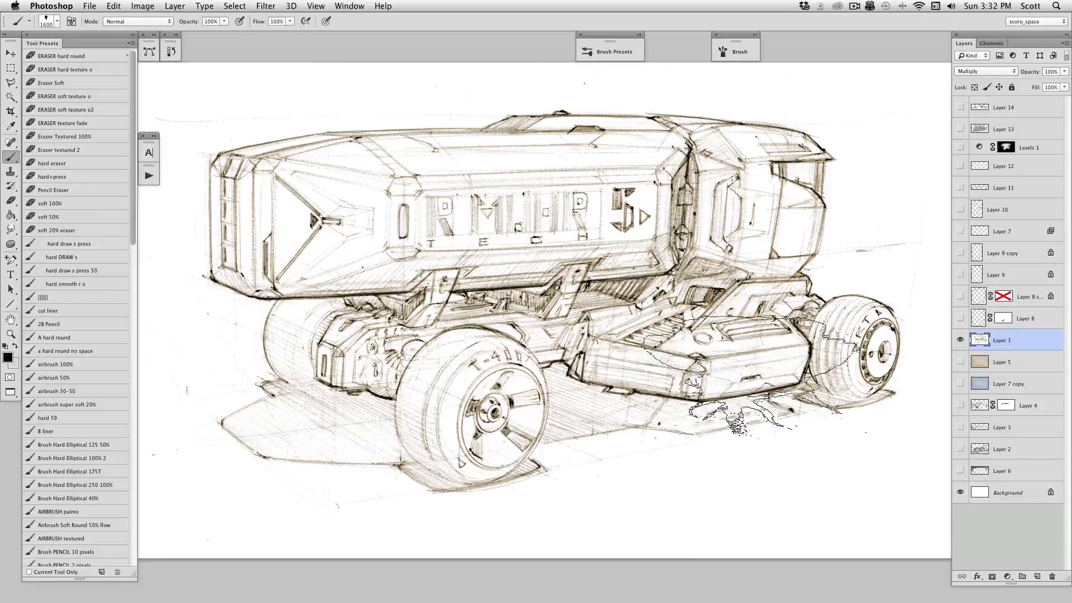
pyautogui.moveTo(748, 380); pyautogui.dragTo(840, 446)
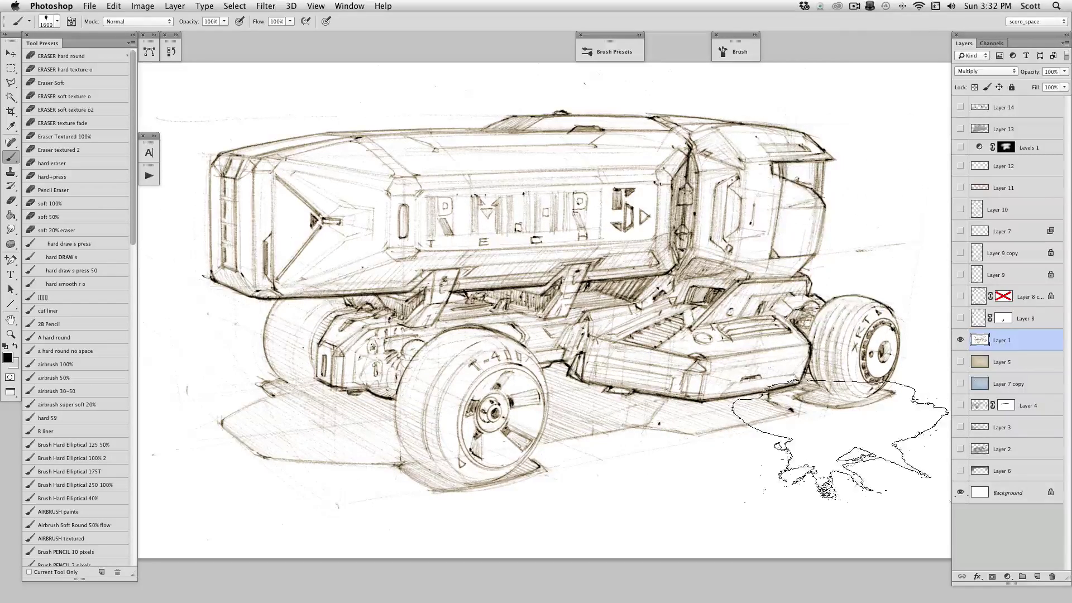
pyautogui.hotkey('ctrl', 'd')
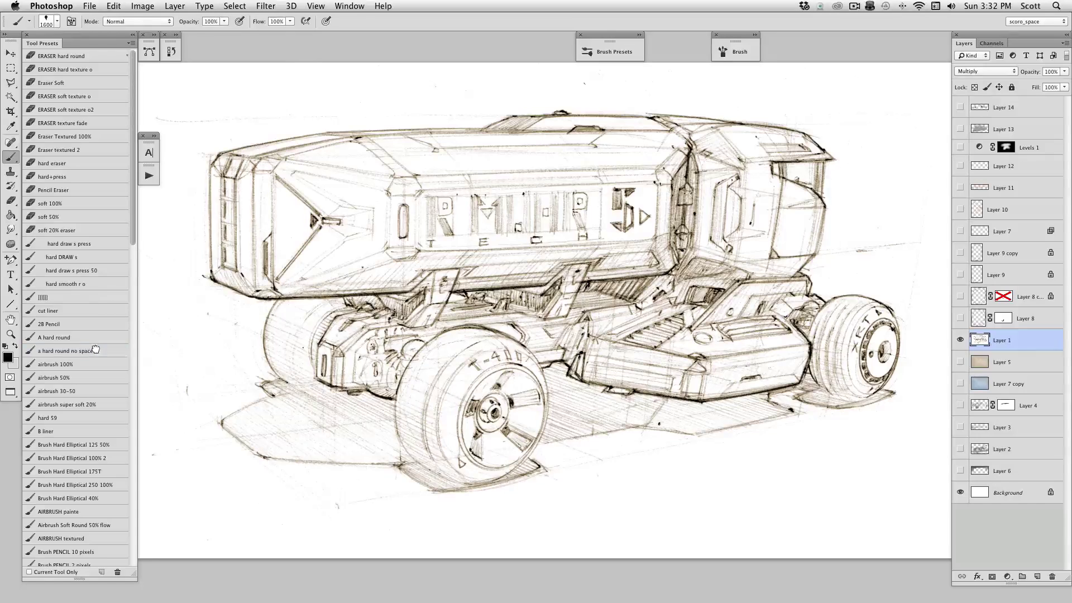
# Step: Select the tool preset named a hard round no space
pyautogui.click(95, 349)
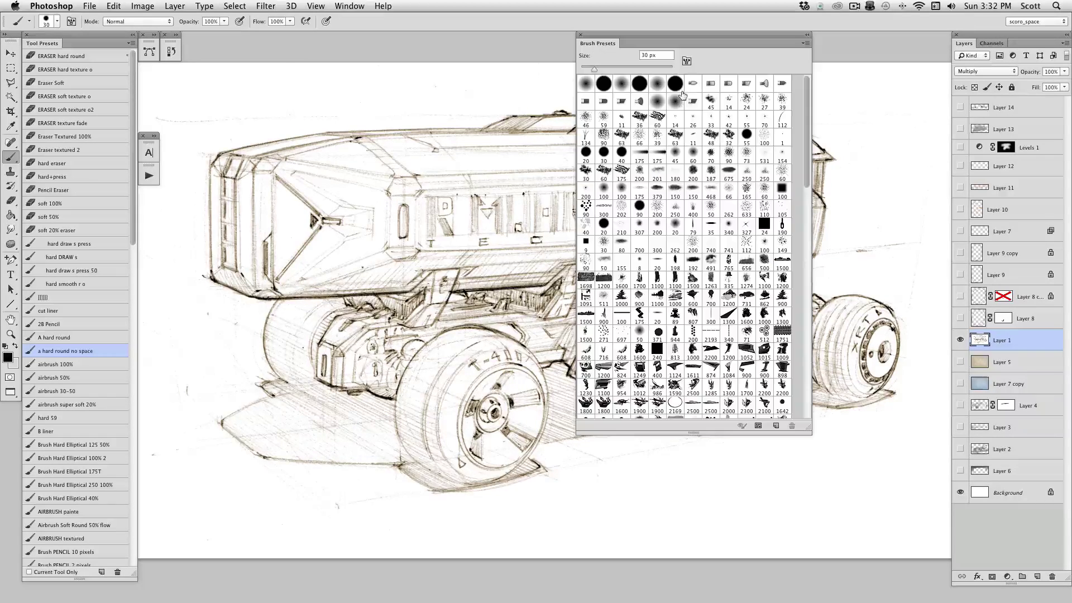
# Step: Reorder the brush presets in the Preset Manager so the first hard round brushes sit together, and collapse the Brush Presets panel
pyautogui.click(639, 46)
pyautogui.click(807, 47)
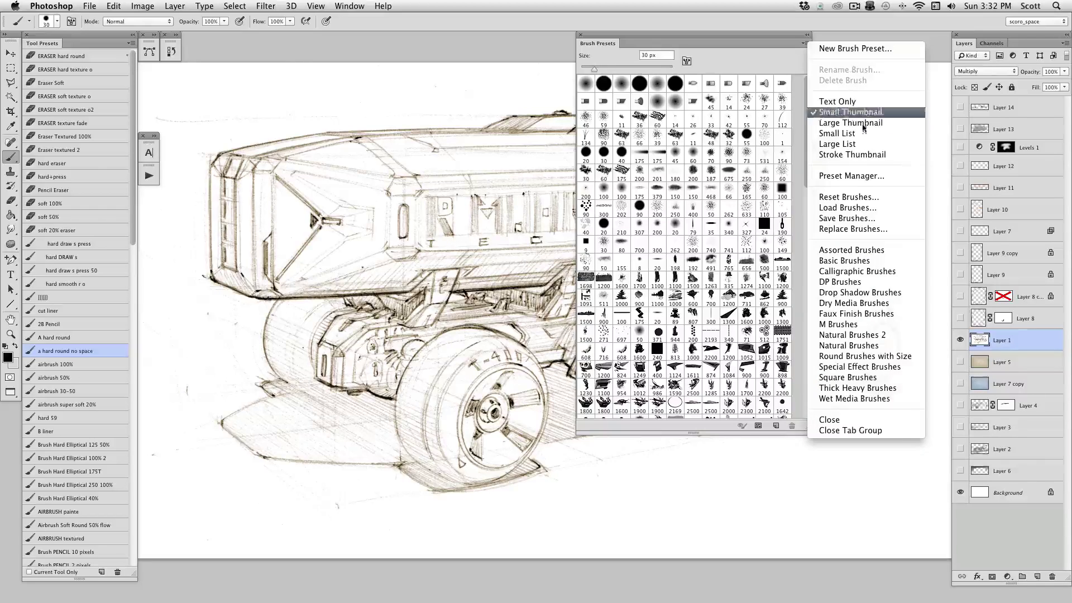
pyautogui.click(851, 176)
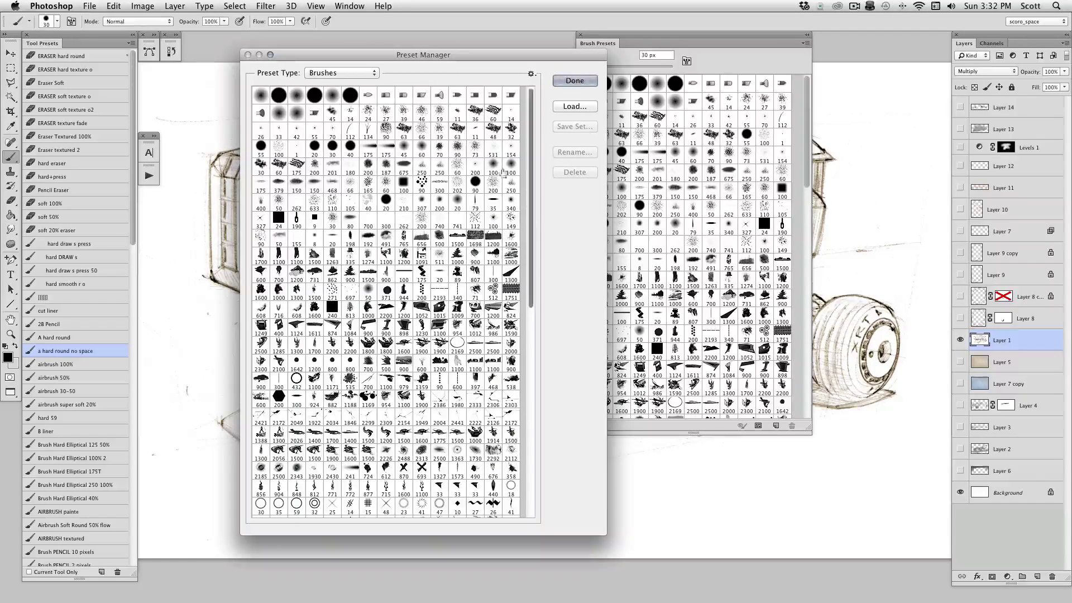
pyautogui.moveTo(349, 96); pyautogui.dragTo(314, 96)
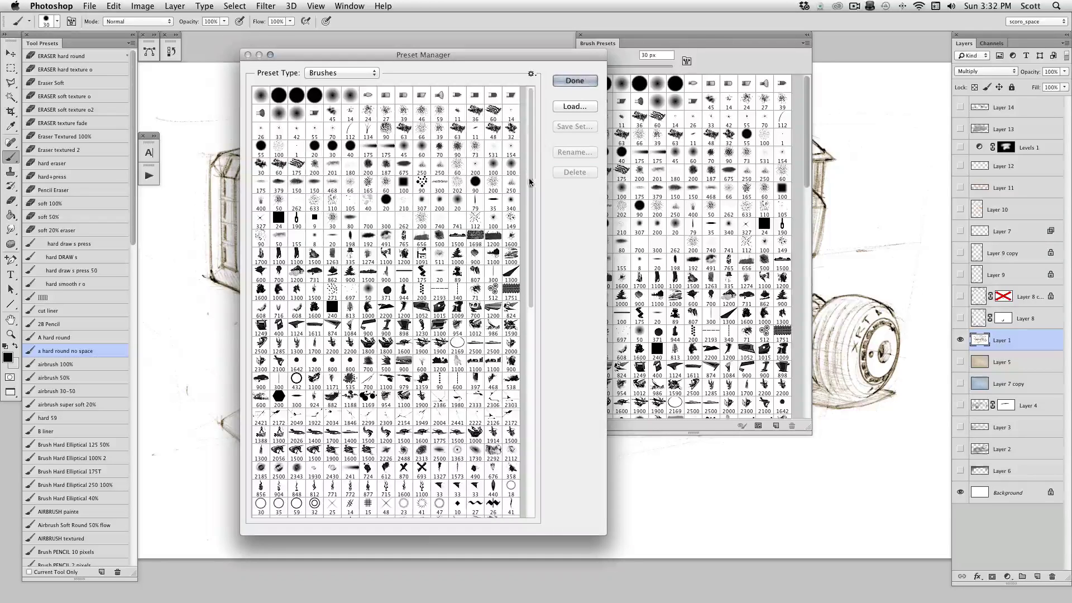
pyautogui.click(574, 81)
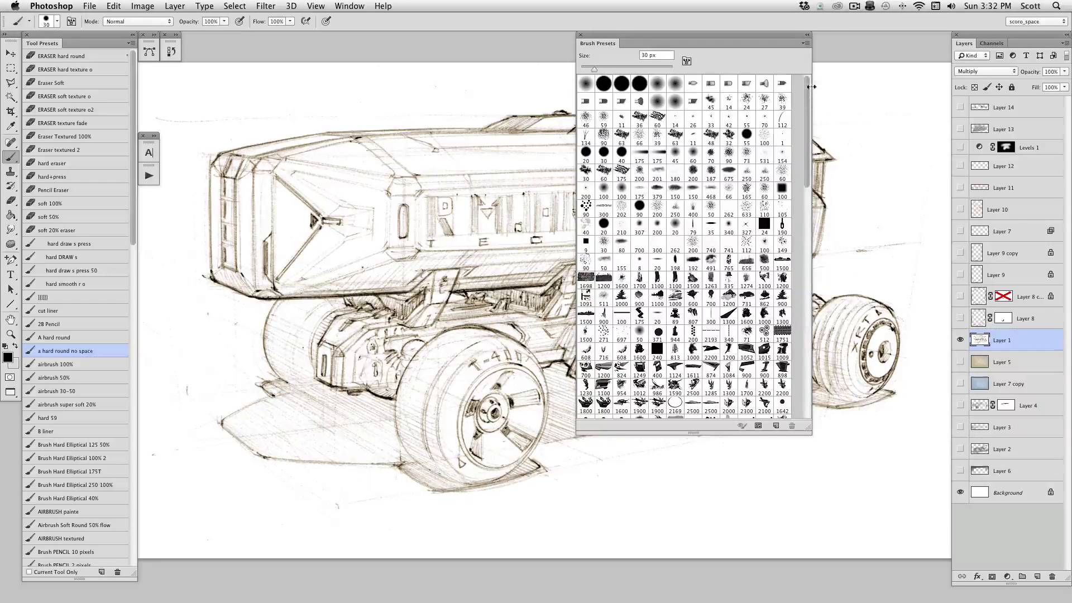
pyautogui.click(807, 35)
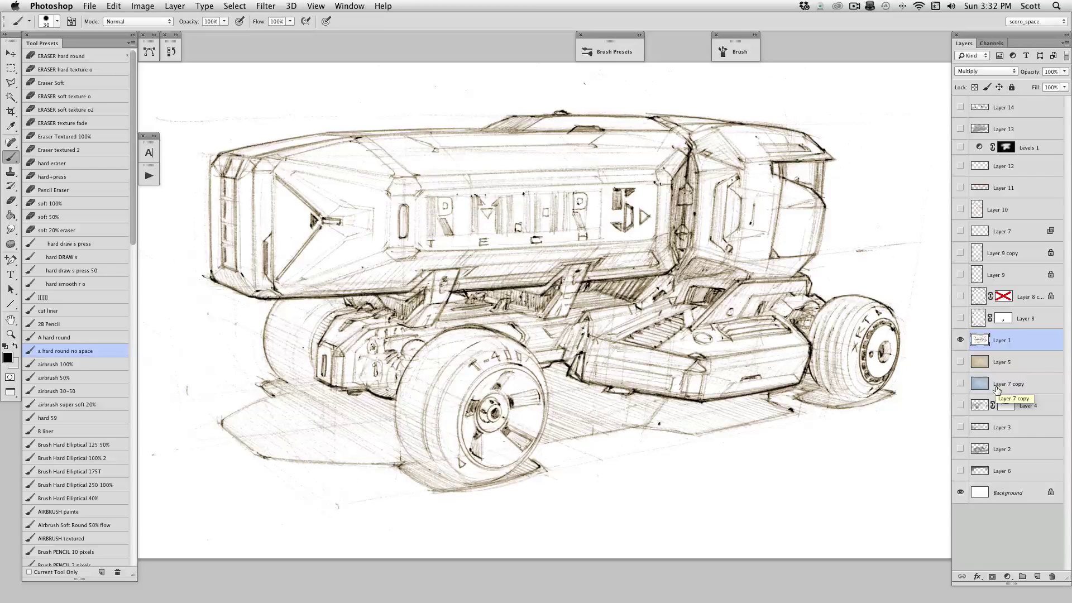
# Step: Switch Layer 1's blending mode to Normal and back to Multiply
pyautogui.click(960, 339)
pyautogui.click(1013, 71)
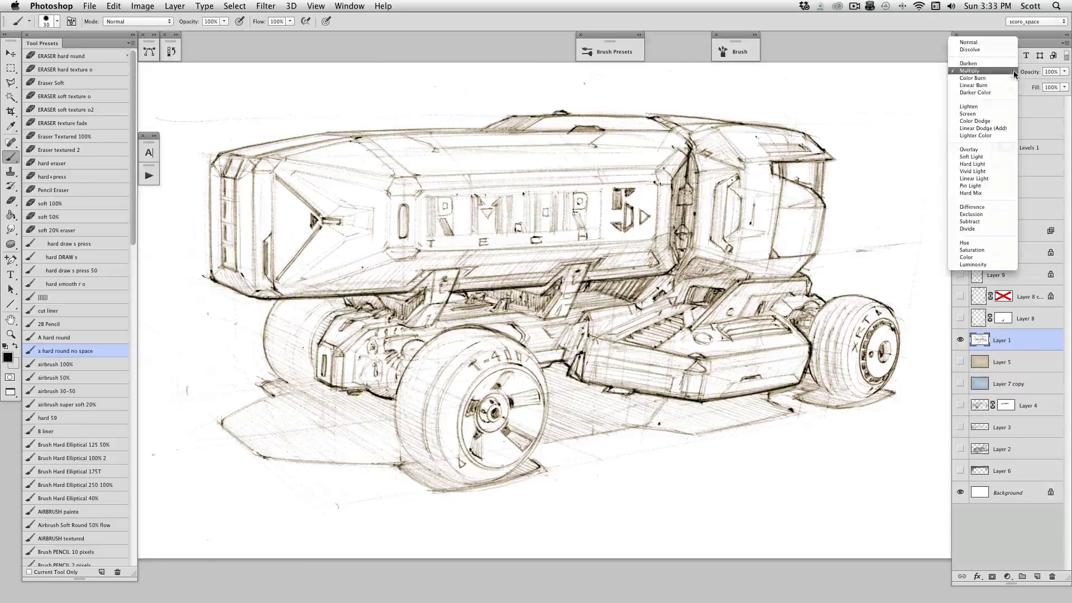
pyautogui.click(991, 40)
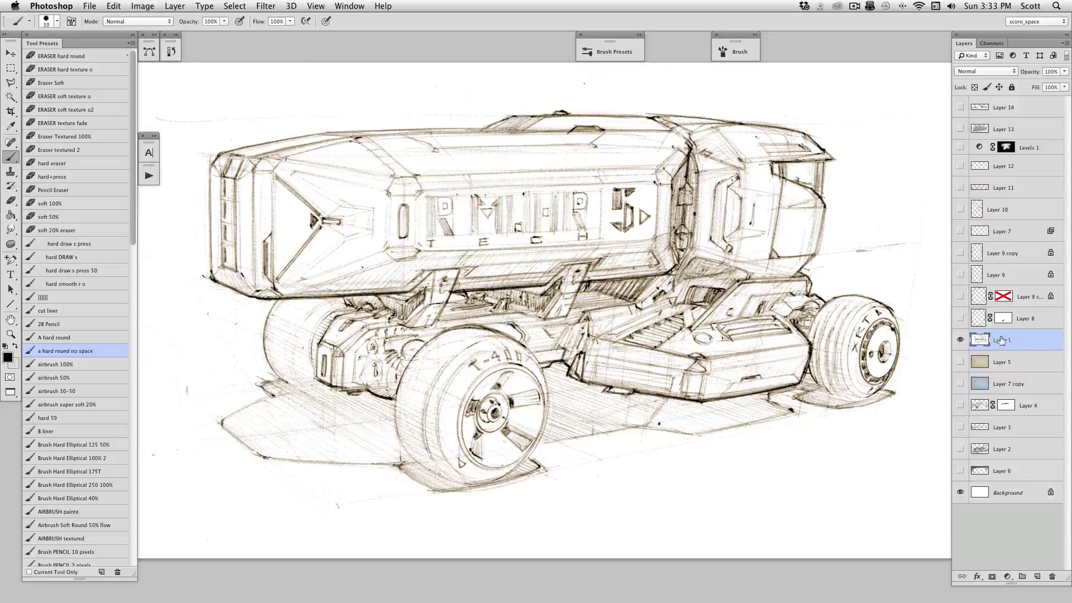
pyautogui.click(1013, 71)
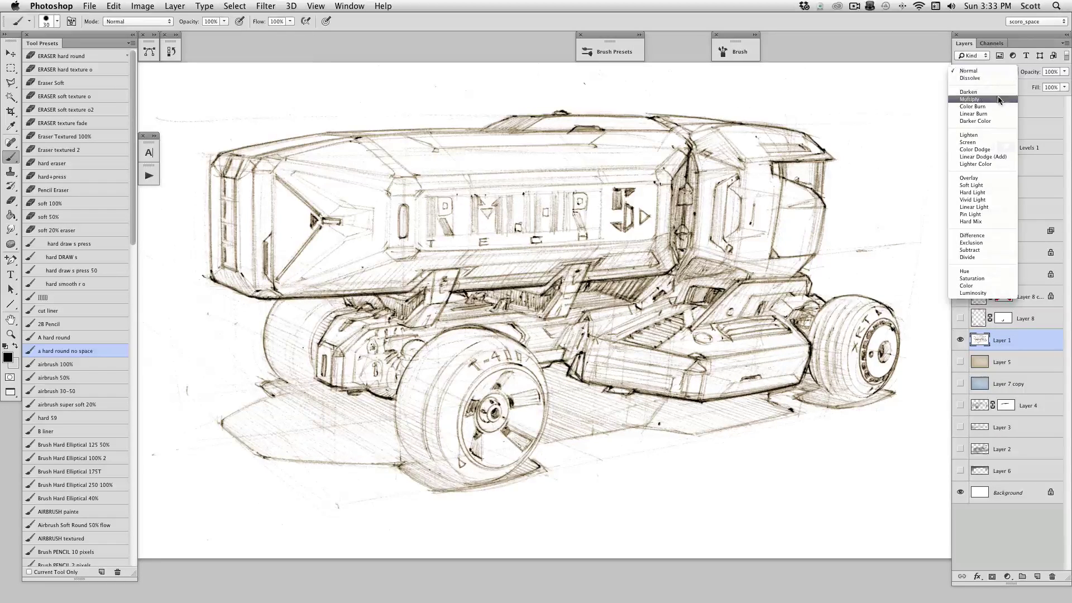
pyautogui.click(974, 99)
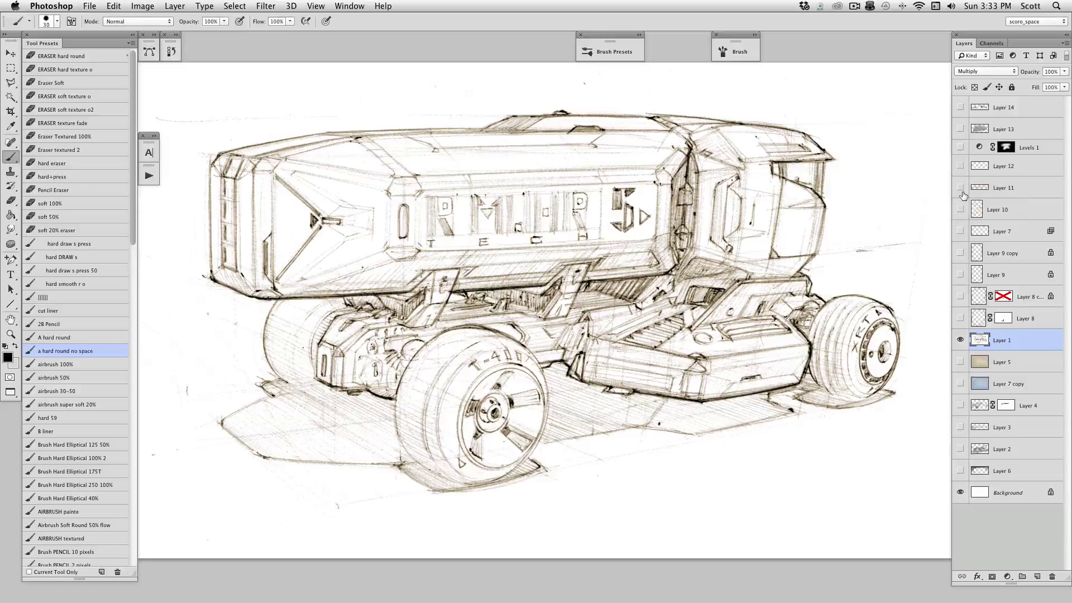
# Step: Set Layer 1's blending mode to Normal, and select and show the paper texture on Layer 5
pyautogui.click(986, 71)
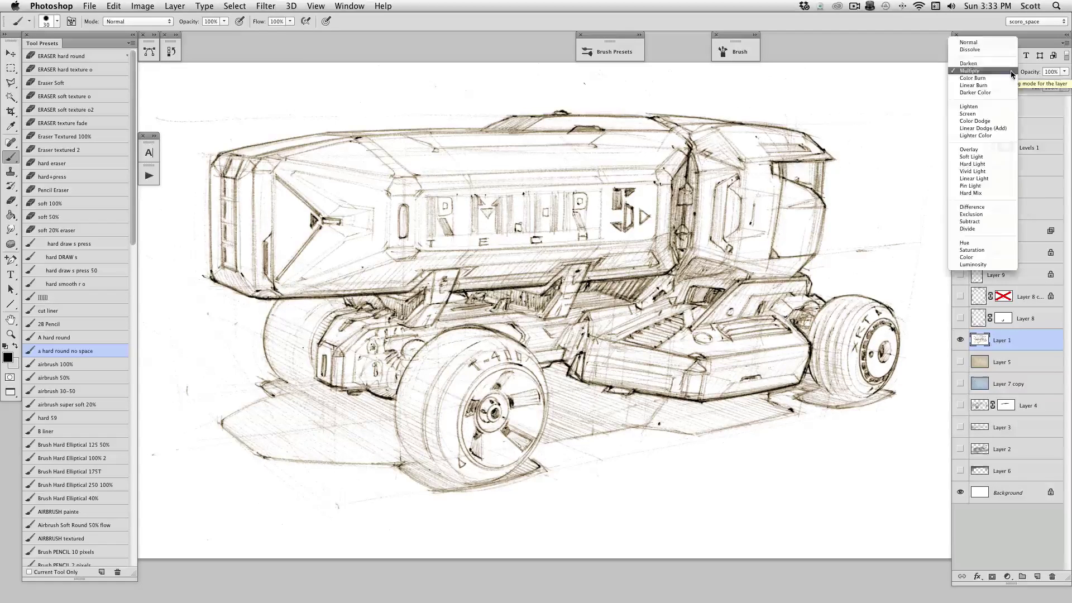
pyautogui.click(999, 47)
pyautogui.click(980, 363)
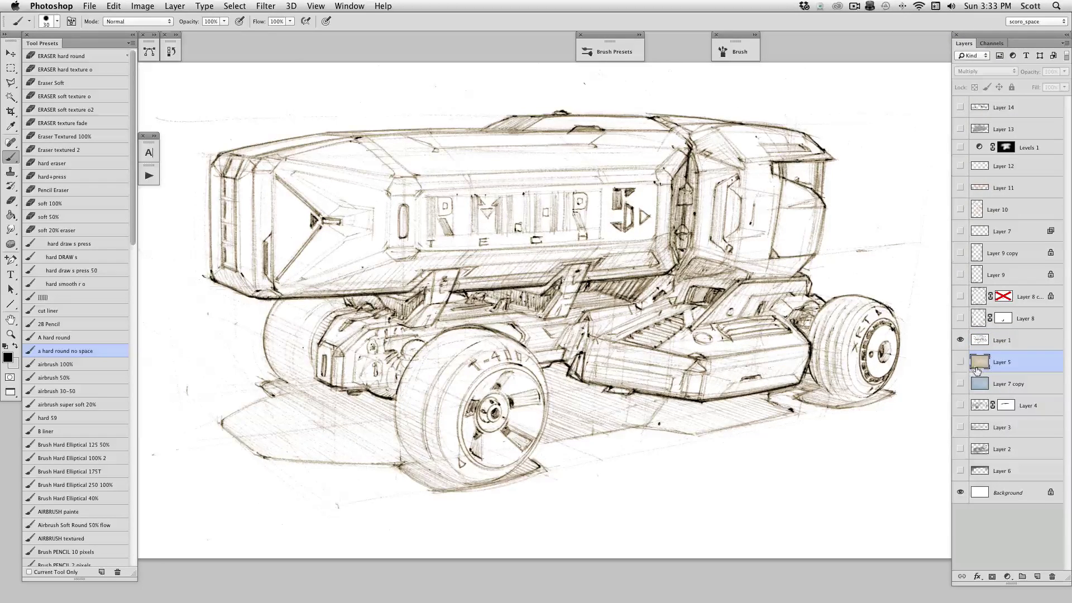
pyautogui.click(960, 361)
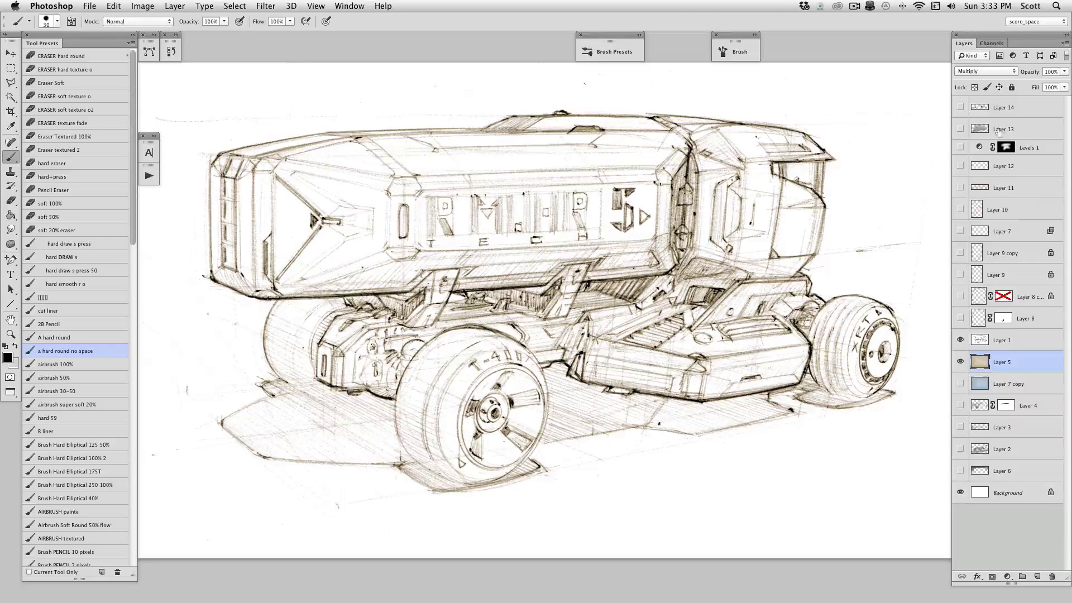
# Step: Keep Layer 5 in Multiply and set Layer 1's blending mode to Multiply
pyautogui.click(1013, 71)
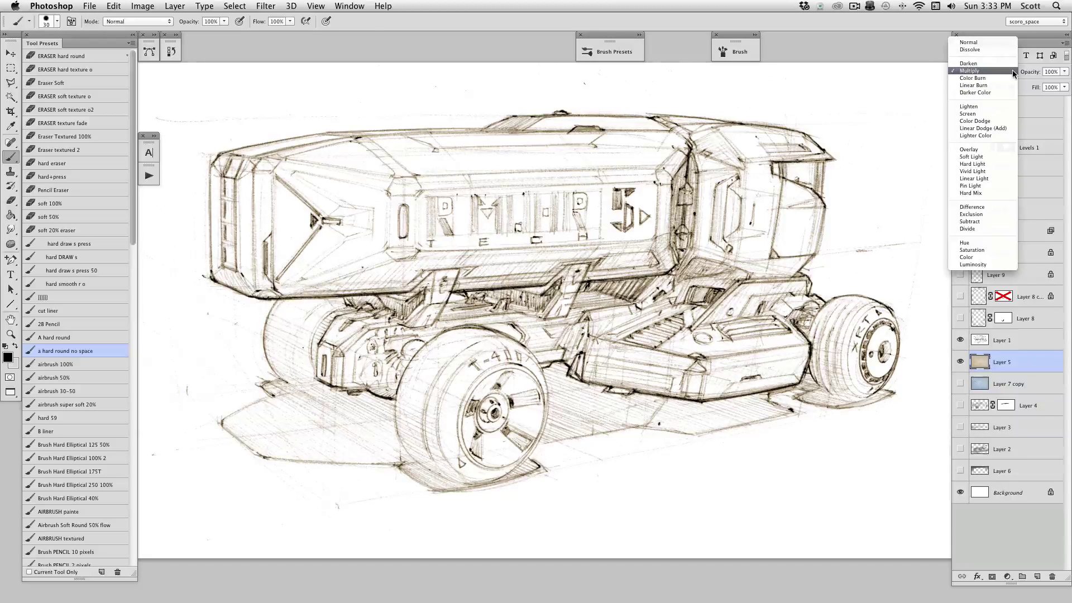
pyautogui.click(1012, 71)
pyautogui.click(979, 340)
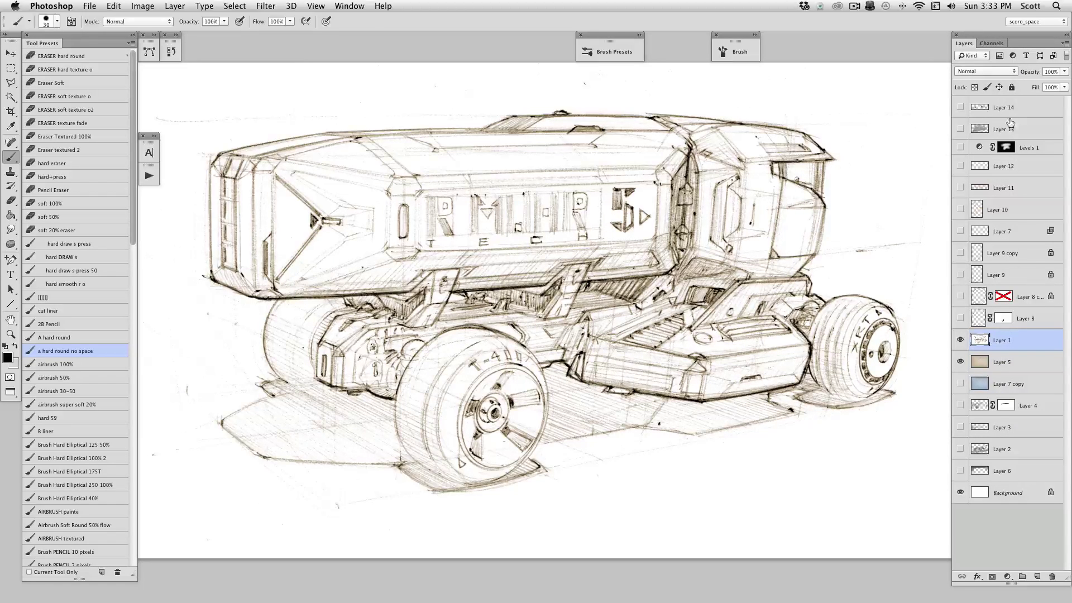
pyautogui.click(1010, 71)
pyautogui.click(983, 112)
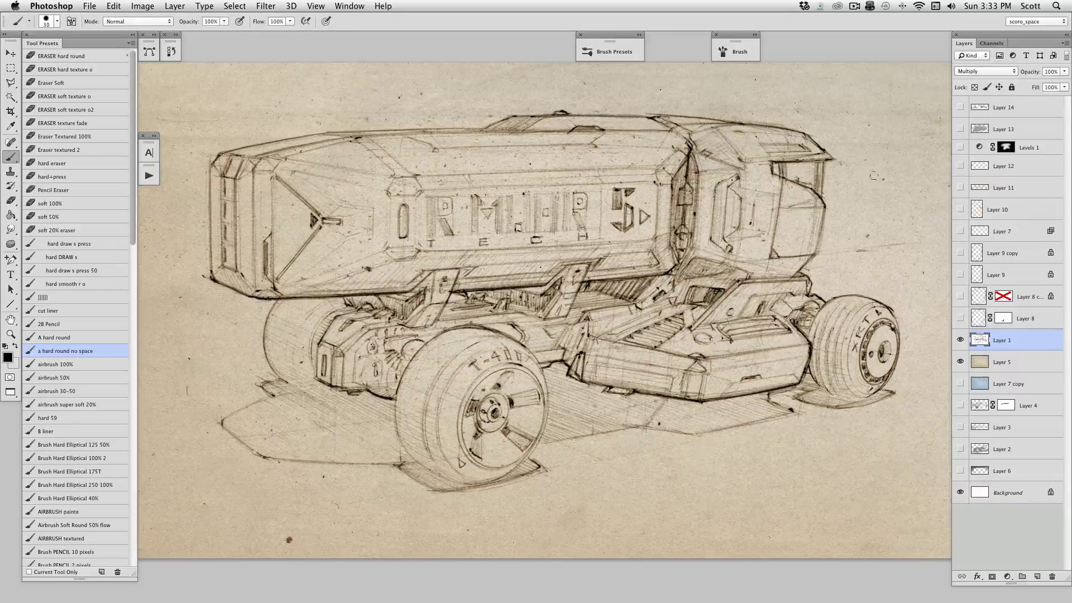
# Step: Show the background gradient on Layer 6, switch its visibility off and on to compare, and select that layer
pyautogui.click(982, 363)
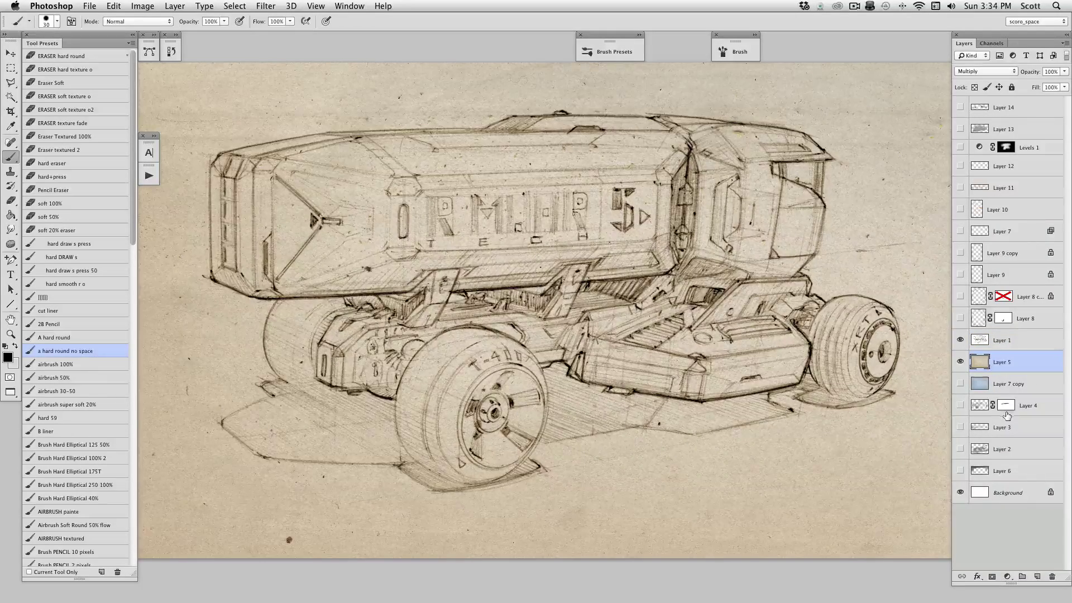
pyautogui.click(960, 470)
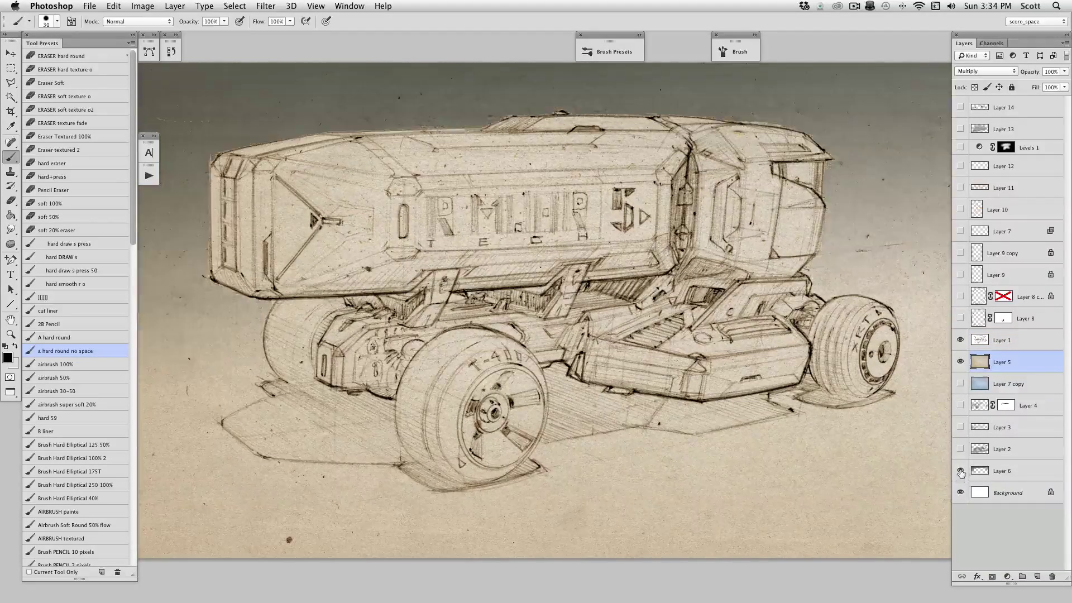
pyautogui.click(960, 471)
pyautogui.click(961, 471)
pyautogui.click(981, 472)
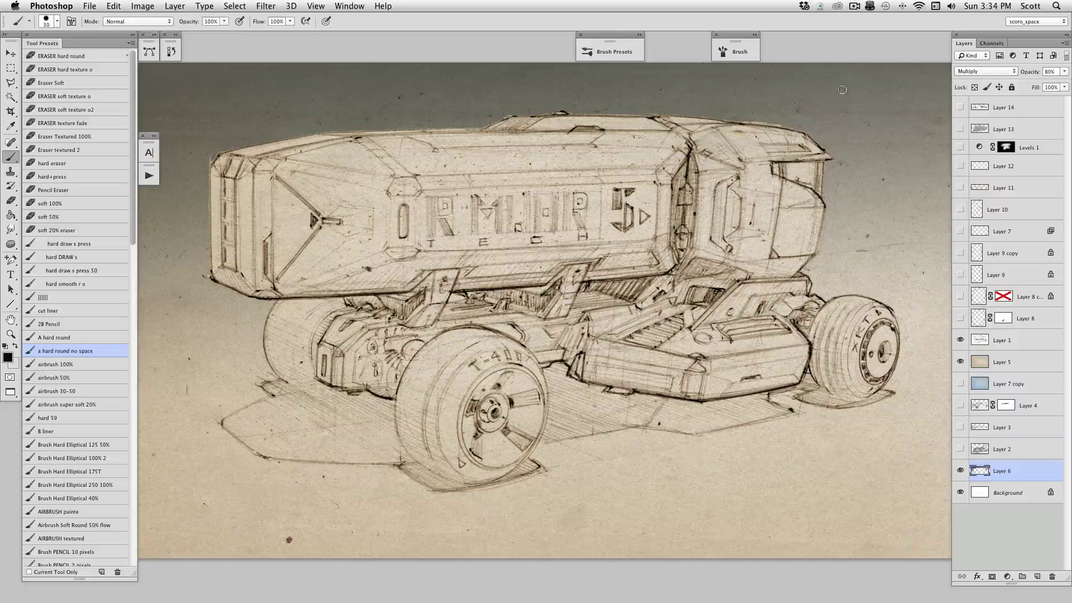
# Step: Set Layer 6's blending mode to Normal and its opacity to 100%
pyautogui.click(994, 79)
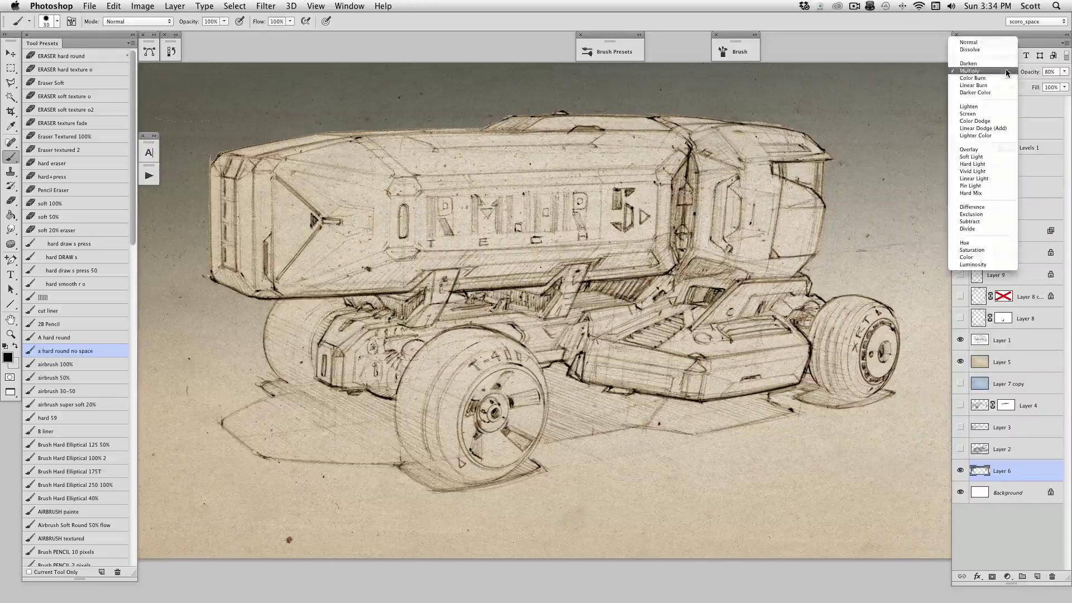
pyautogui.click(994, 42)
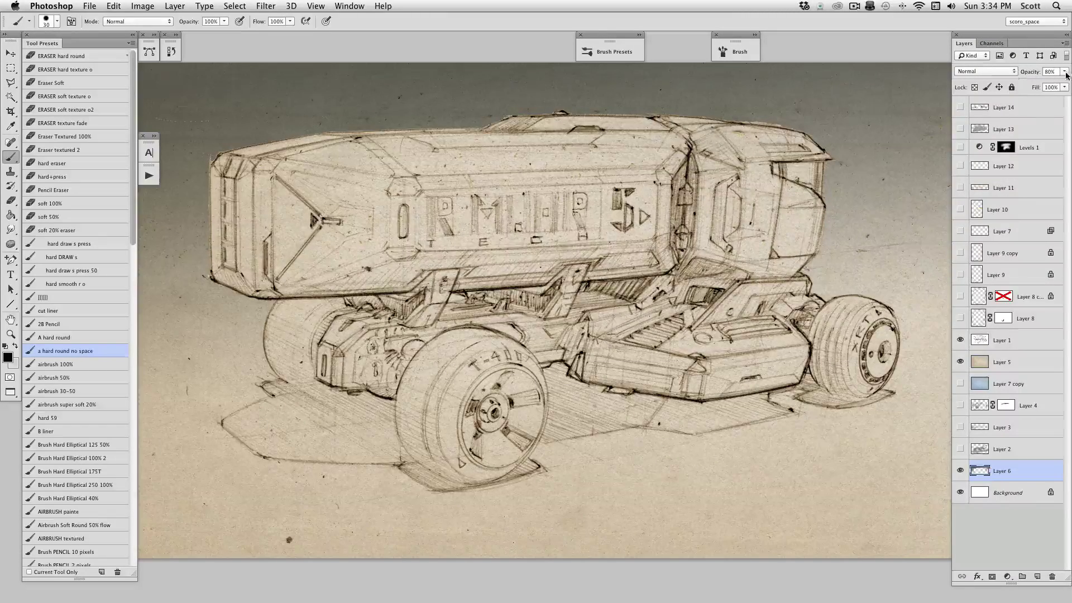
pyautogui.click(1065, 71)
pyautogui.moveTo(1055, 82); pyautogui.dragTo(1066, 82)
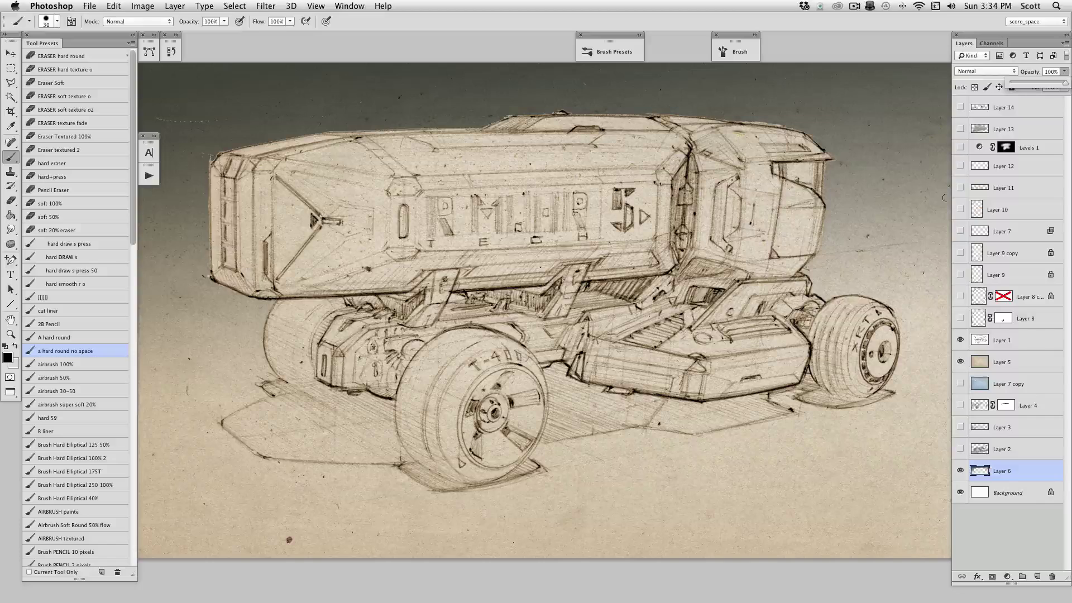
# Step: Move Layer 6 directly above Layer 5 and set its blending mode to Multiply
pyautogui.click(980, 473)
pyautogui.moveTo(969, 459); pyautogui.dragTo(982, 358)
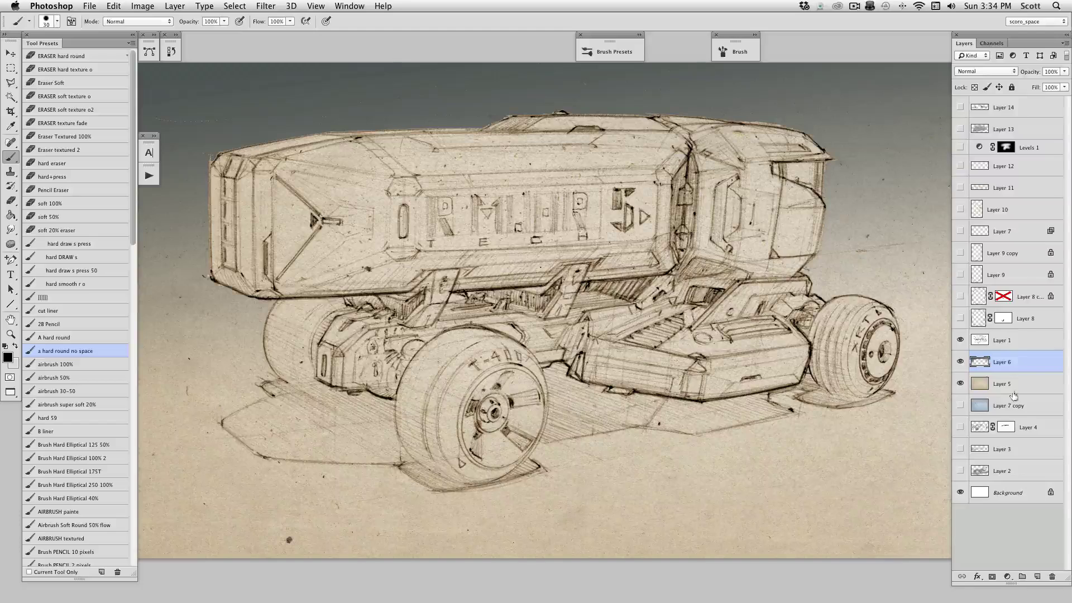
pyautogui.click(985, 71)
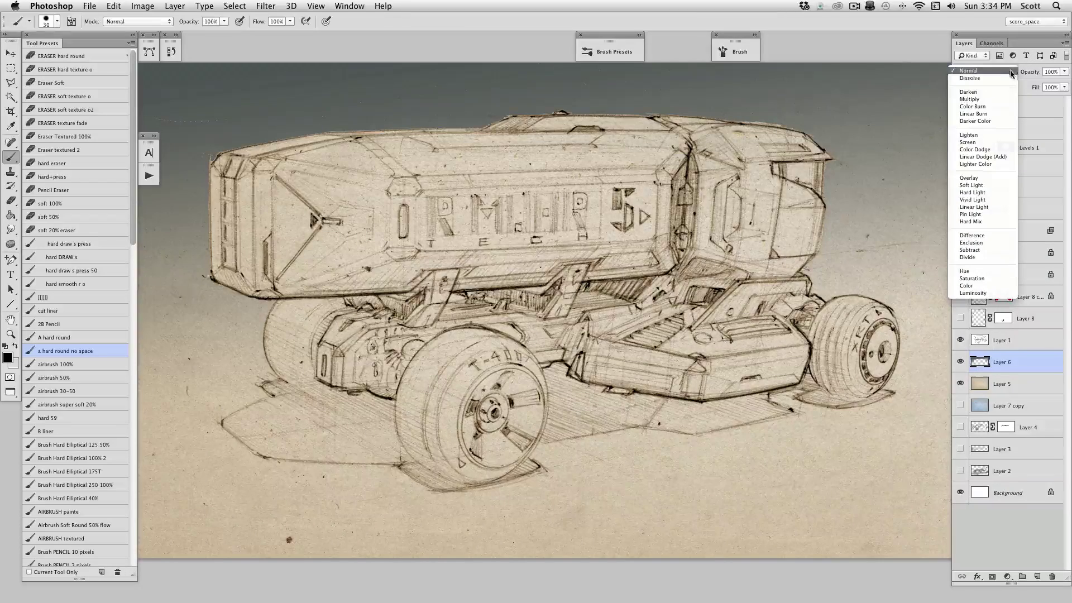
pyautogui.click(983, 103)
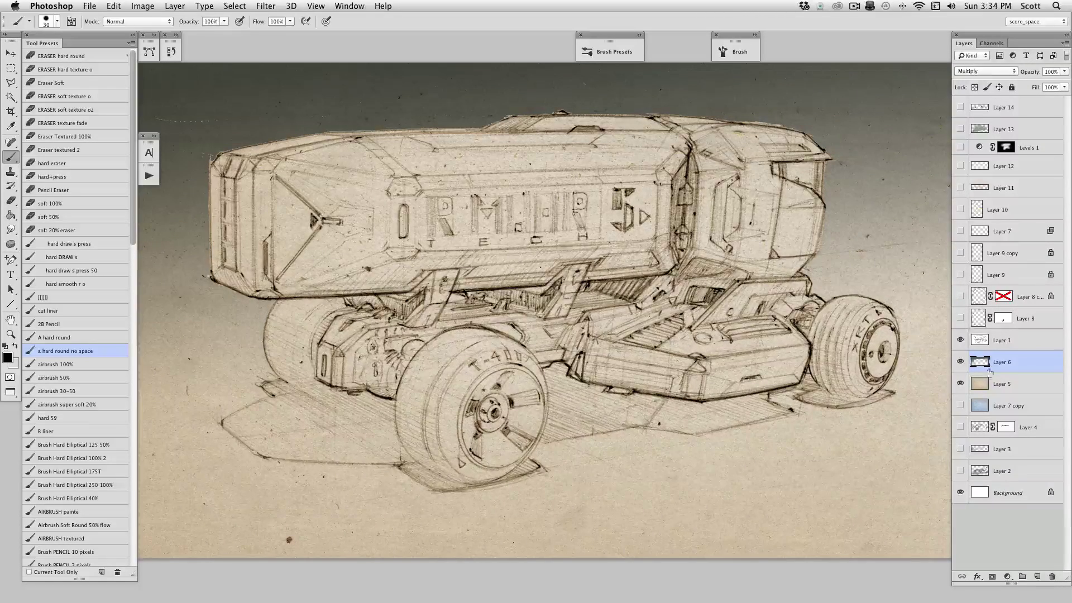
# Step: Set Layer 6's opacity to 88% after trying 76%, and move the layer back directly above the Background
pyautogui.click(1064, 72)
pyautogui.moveTo(1064, 83); pyautogui.dragTo(1052, 87)
pyautogui.click(986, 368)
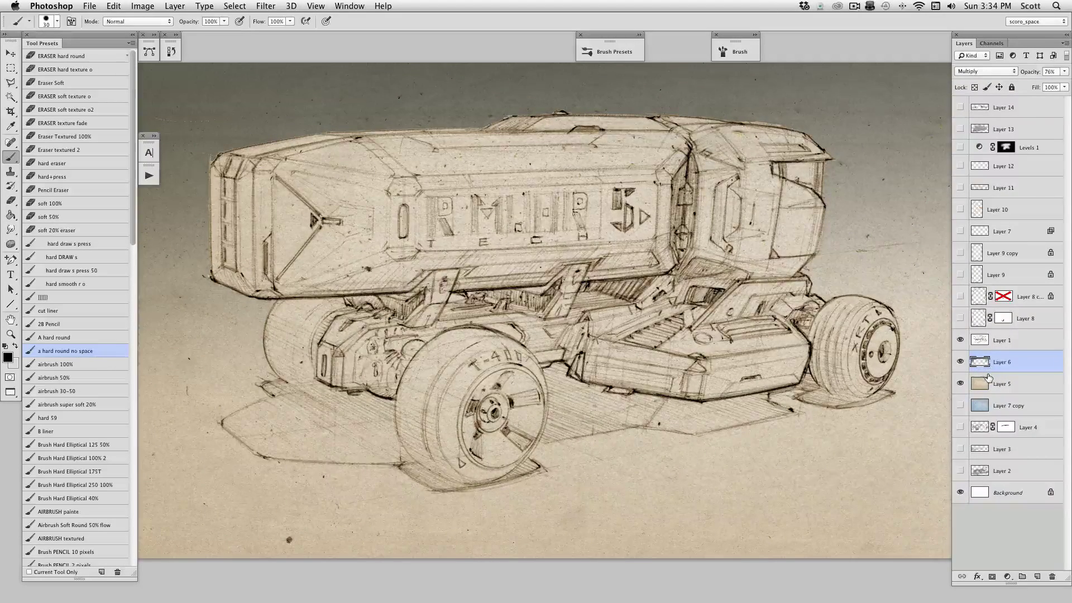
pyautogui.click(1064, 72)
pyautogui.moveTo(1045, 87)
pyautogui.mouseDown()
pyautogui.moveTo(1034, 88)
pyautogui.moveTo(1059, 86)
pyautogui.mouseUp()
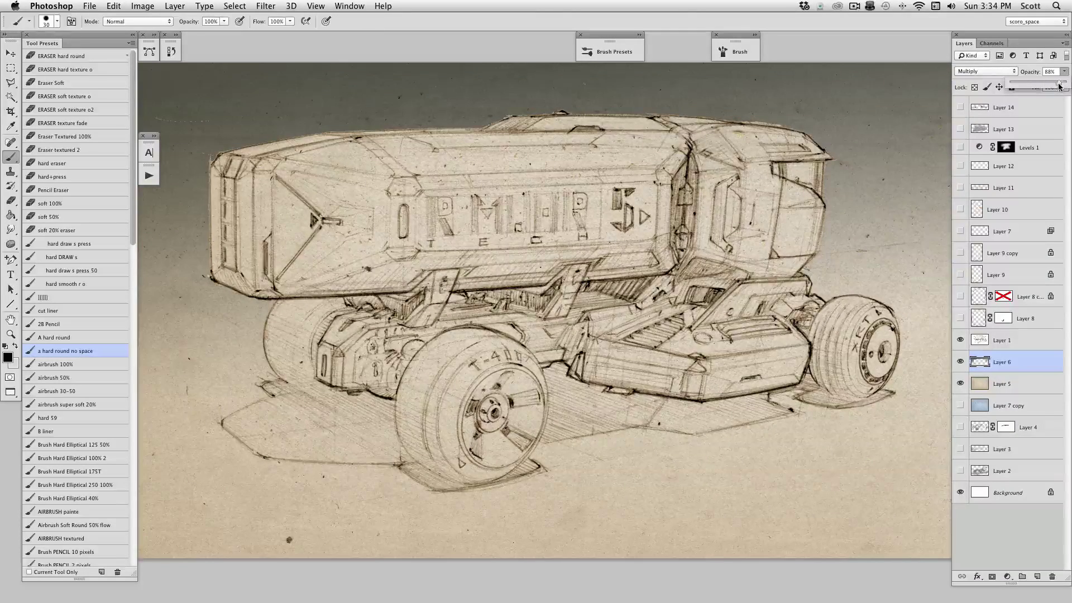
pyautogui.moveTo(981, 361); pyautogui.dragTo(978, 478)
# Step: Select and show the vehicle shading on Layer 2 and Layer 3
pyautogui.click(980, 452)
pyautogui.click(960, 450)
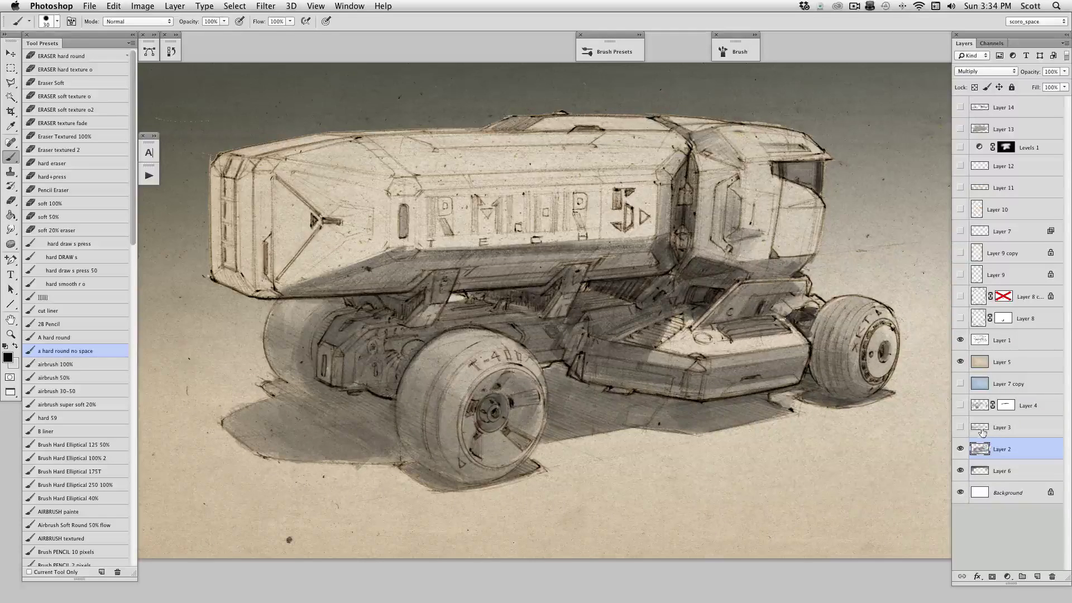
pyautogui.click(980, 431)
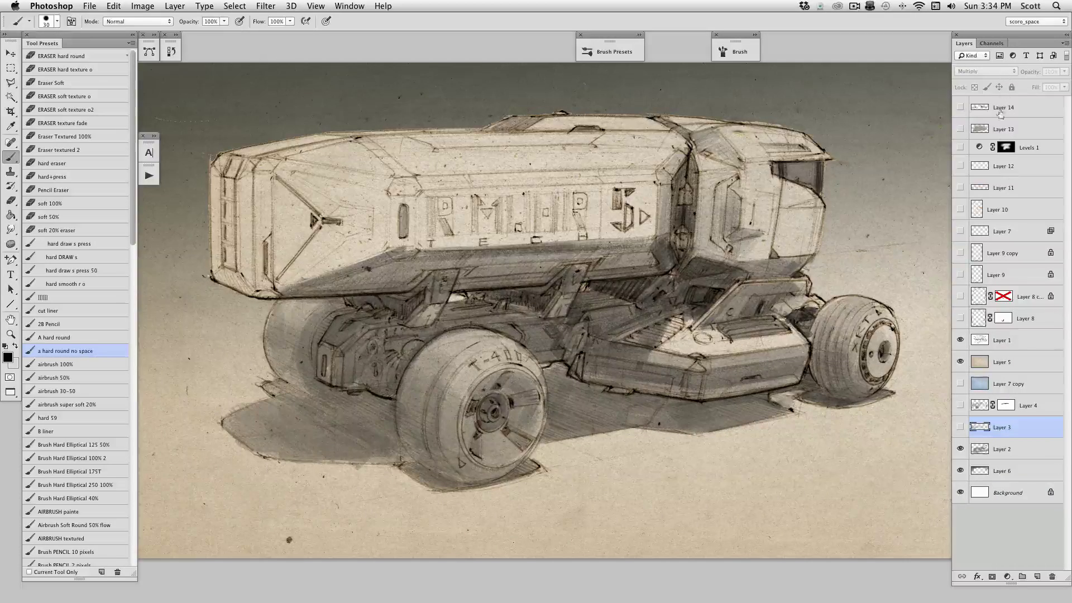
pyautogui.click(960, 427)
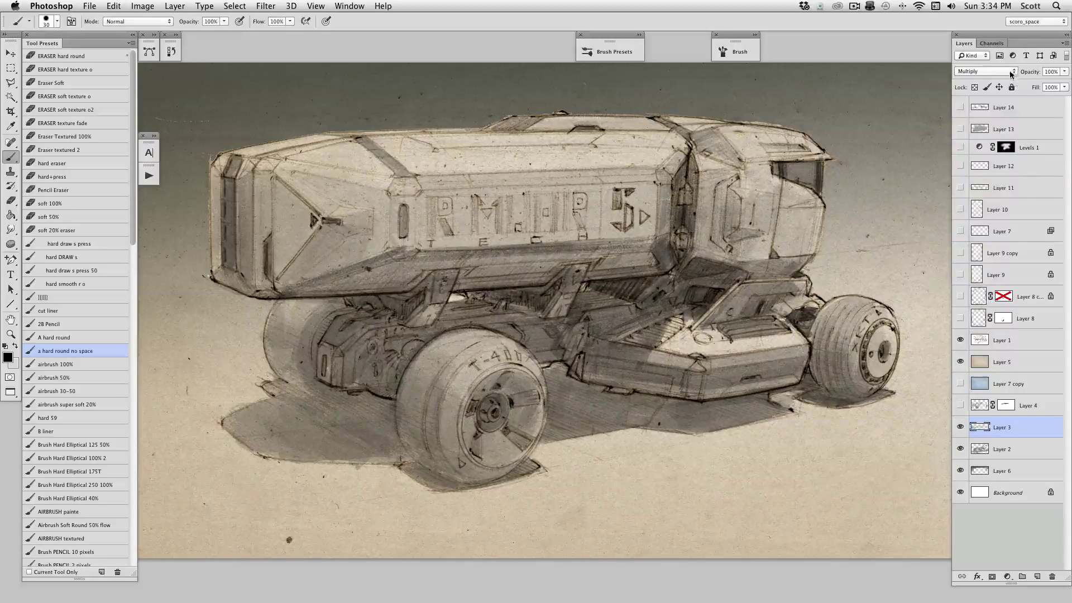
# Step: Review the available blending modes for Layer 3, keeping Multiply, and select and show Layer 4
pyautogui.click(1010, 74)
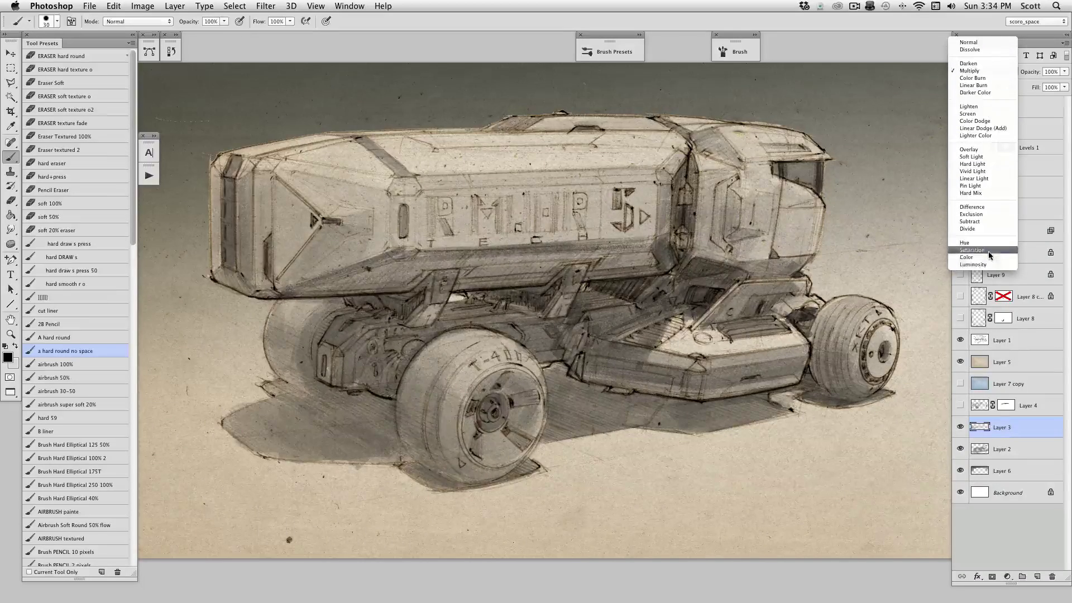
pyautogui.click(978, 430)
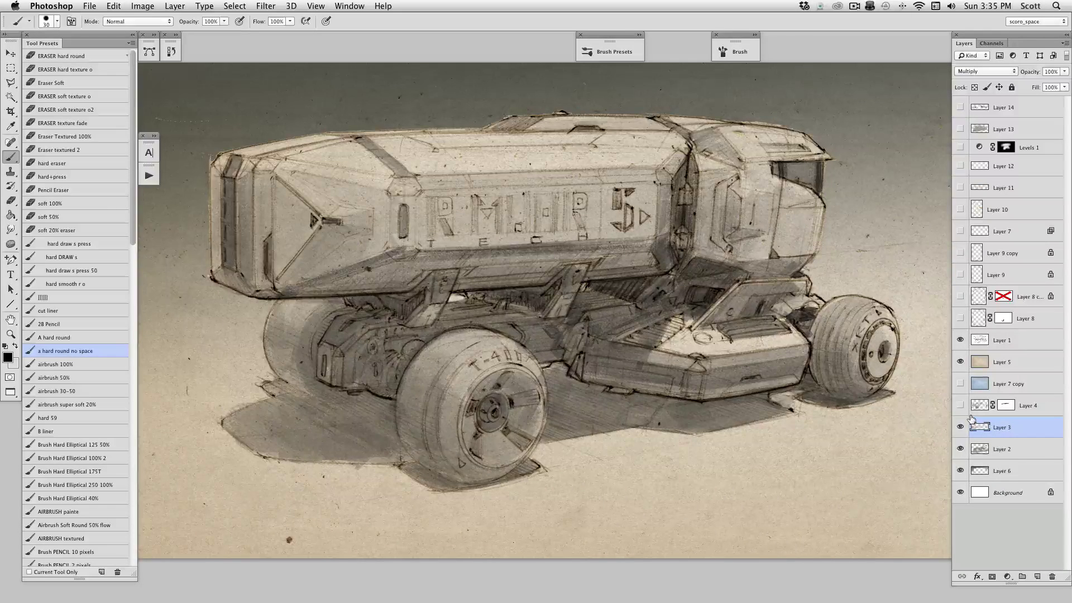
pyautogui.click(983, 406)
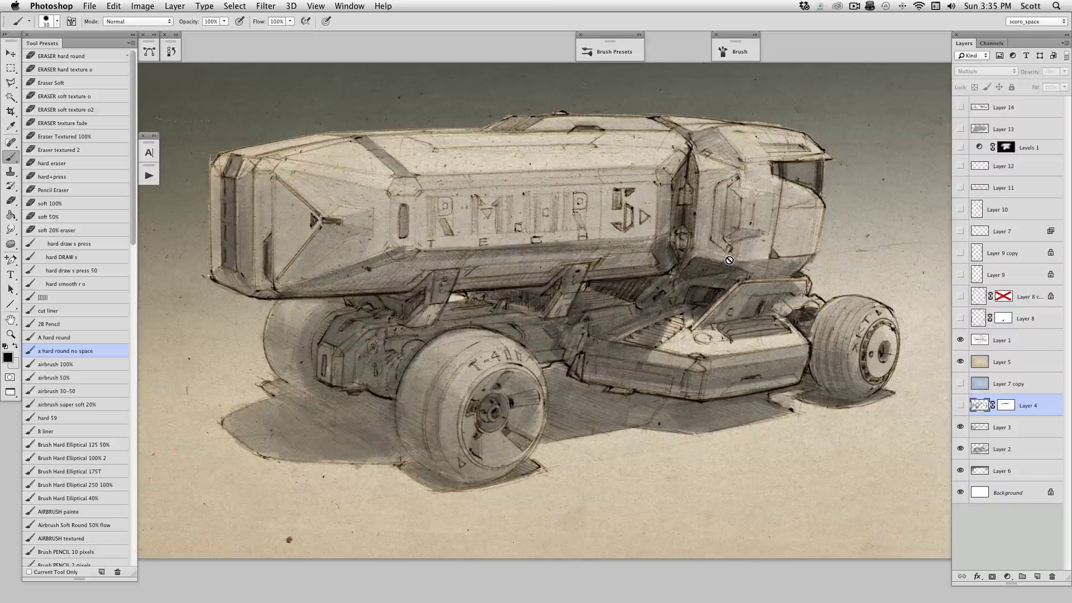
pyautogui.click(961, 406)
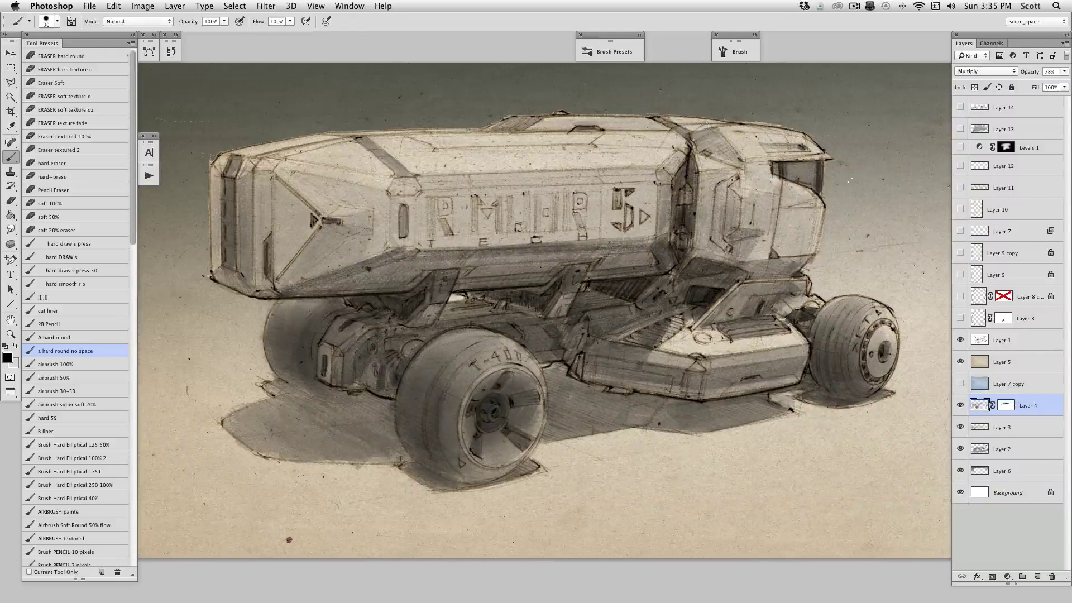
# Step: Show the blue tint on Layer 7 copy, toggle its visibility to compare the effect, and select Layer 5
pyautogui.click(985, 385)
pyautogui.click(962, 384)
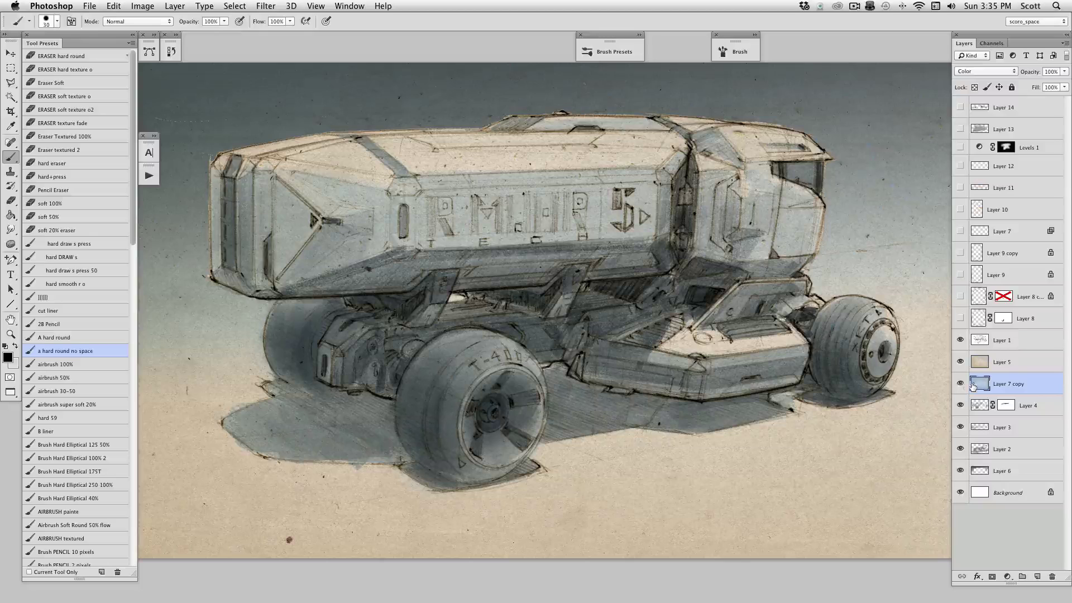
pyautogui.click(961, 383)
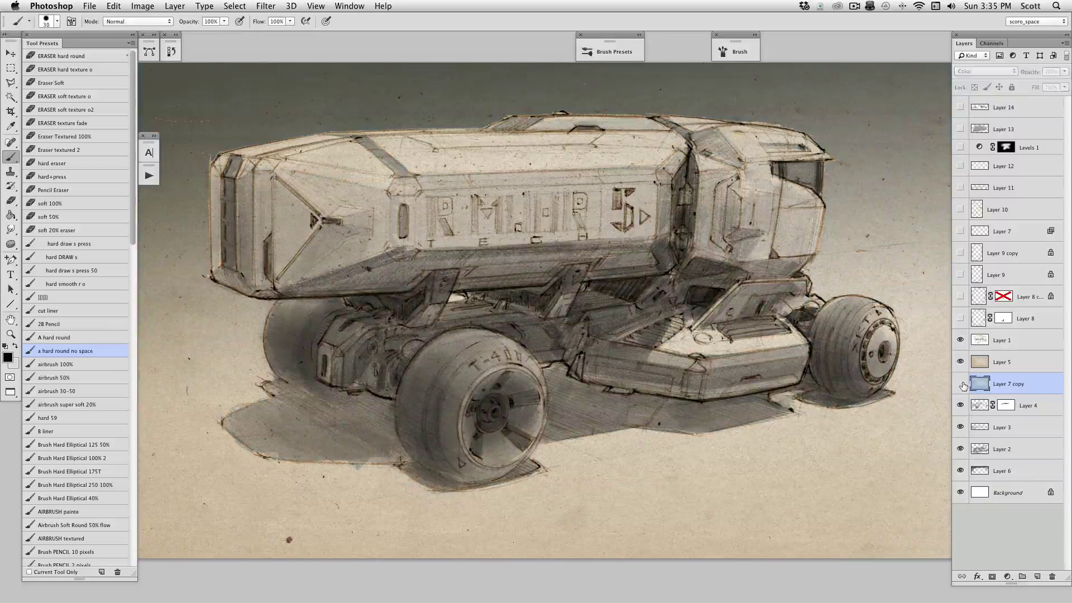
pyautogui.click(961, 383)
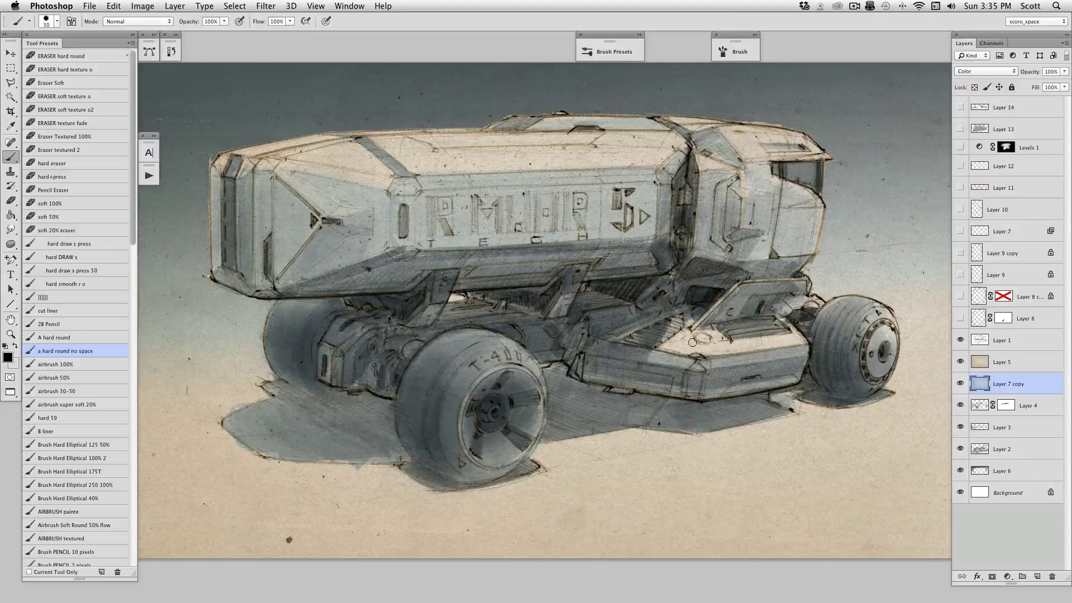
pyautogui.click(985, 364)
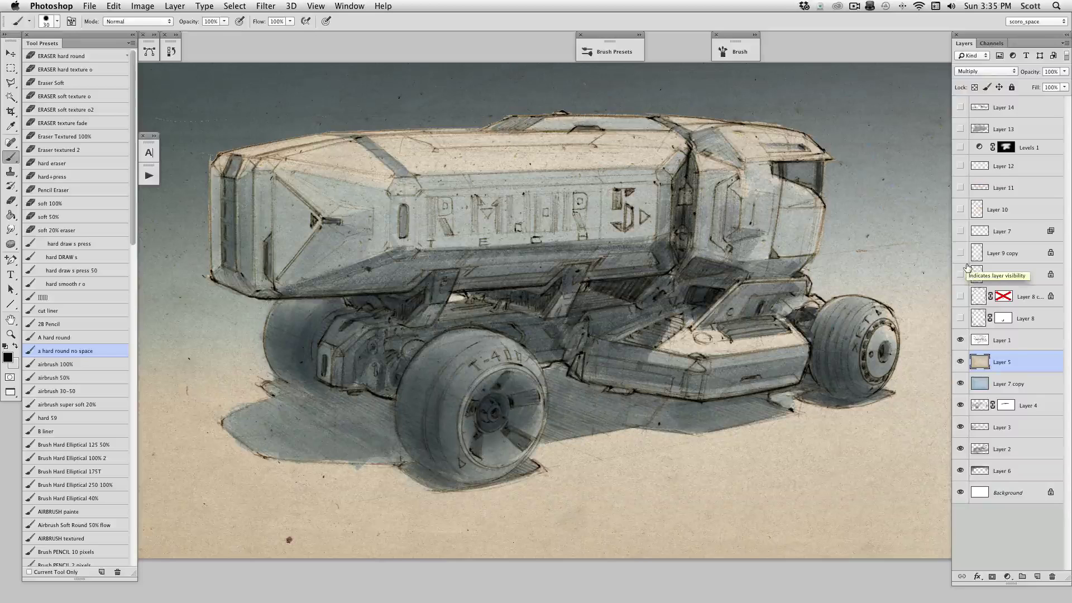
# Step: Select and show Layer 8 with the yellow wheel ring, and show its copy directly above
pyautogui.click(978, 320)
pyautogui.click(960, 319)
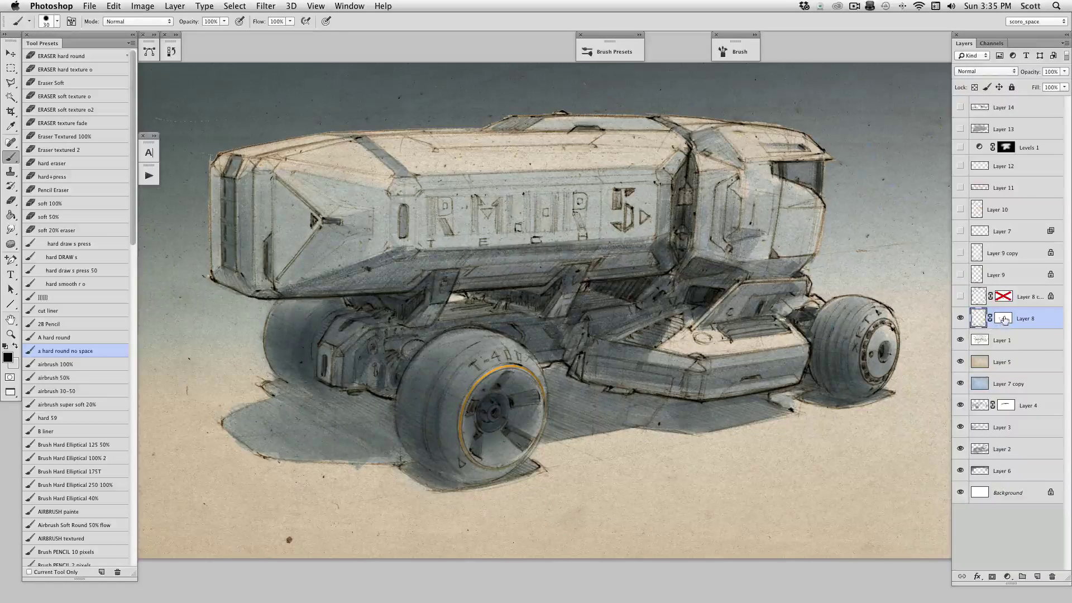
pyautogui.click(960, 296)
# Step: Select Layer 8's mask and toggle the mask on the copy of Layer 8 to compare its effect
pyautogui.click(1003, 319)
pyautogui.keyDown('shift'); pyautogui.click(1006, 299); pyautogui.keyUp('shift')
pyautogui.keyDown('shift'); pyautogui.click(1005, 300); pyautogui.keyUp('shift')
pyautogui.keyDown('shift'); pyautogui.click(1005, 300); pyautogui.keyUp('shift')
pyautogui.keyDown('shift'); pyautogui.click(1006, 300); pyautogui.keyUp('shift')
# Step: Select and show Layer 9 and Layer 9 copy
pyautogui.click(978, 276)
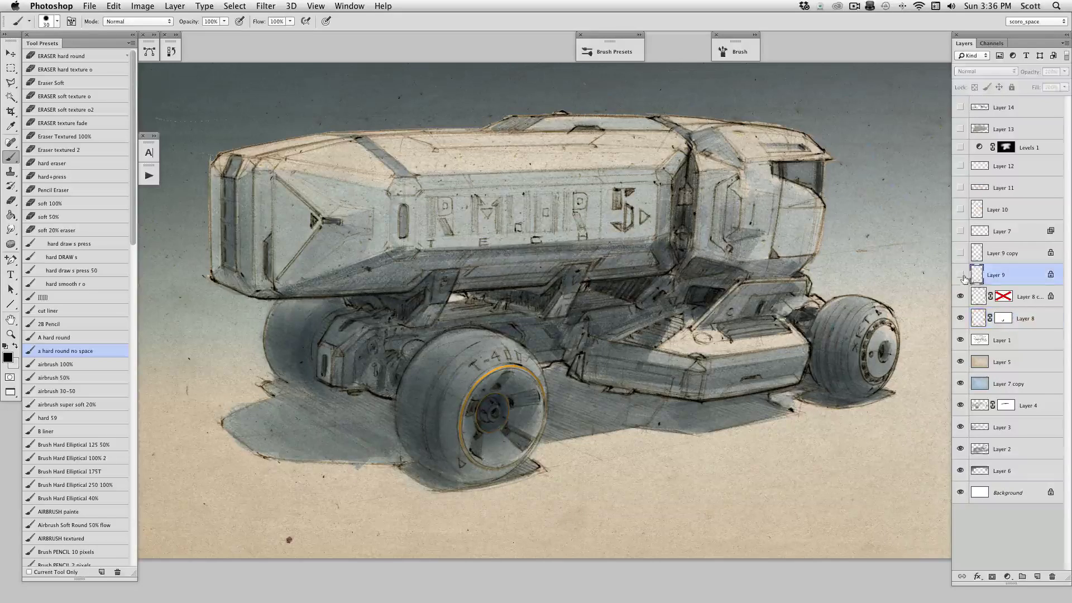
pyautogui.click(960, 275)
pyautogui.click(977, 253)
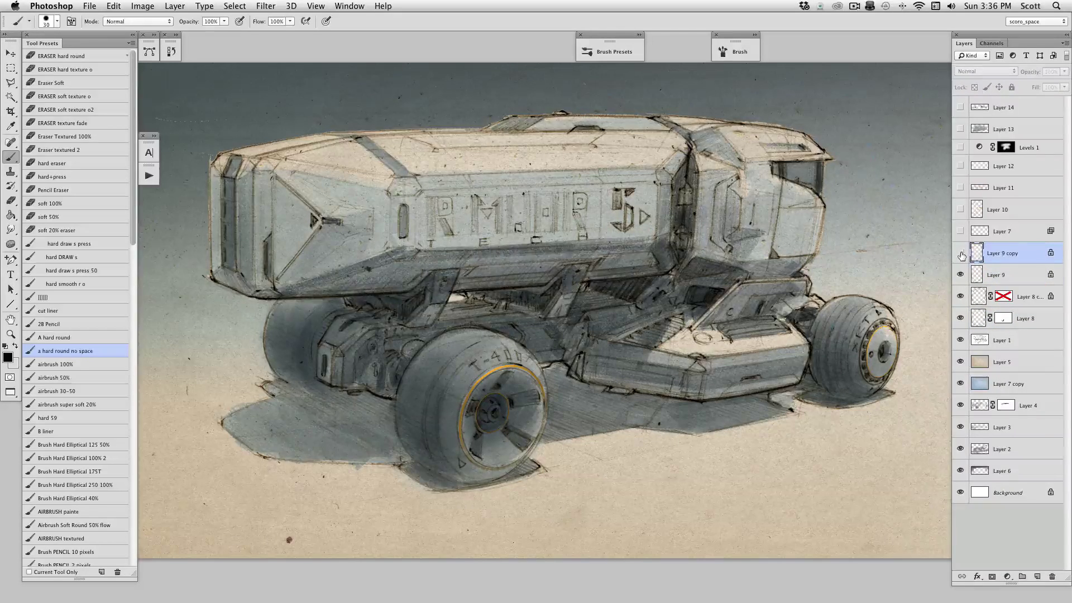
pyautogui.click(961, 253)
# Step: Show the highlights on Layer 7, check its Color Dodge blending mode, and toggle its visibility to compare
pyautogui.click(978, 230)
pyautogui.click(960, 230)
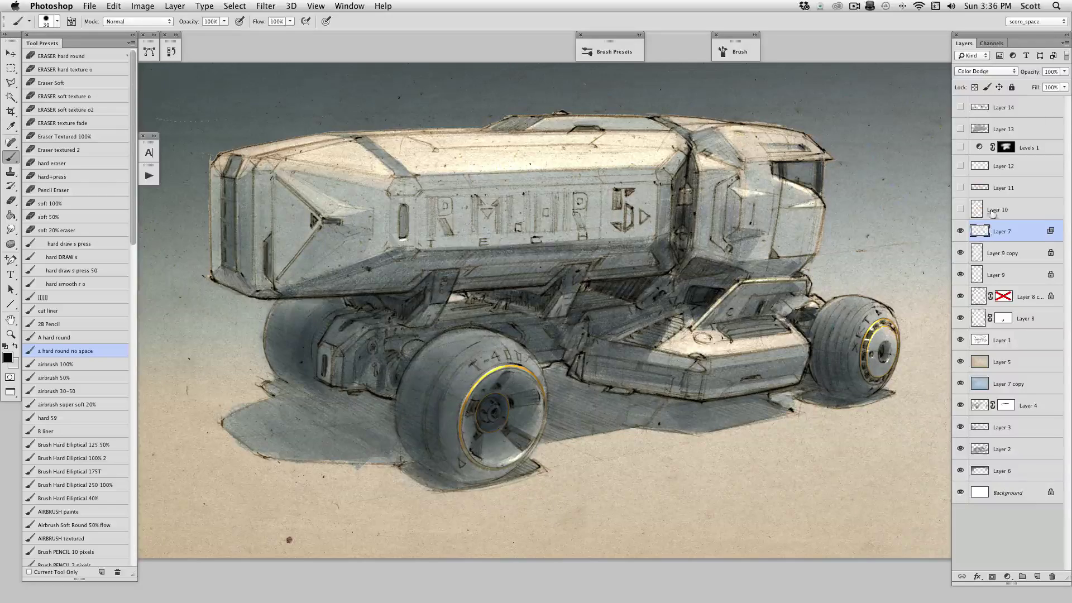
pyautogui.click(1008, 73)
pyautogui.click(1004, 72)
pyautogui.click(963, 231)
pyautogui.click(964, 231)
# Step: Select and show Layer 10 and Layer 11 to add the orange accents and lettering color on the vehicle's body
pyautogui.click(976, 212)
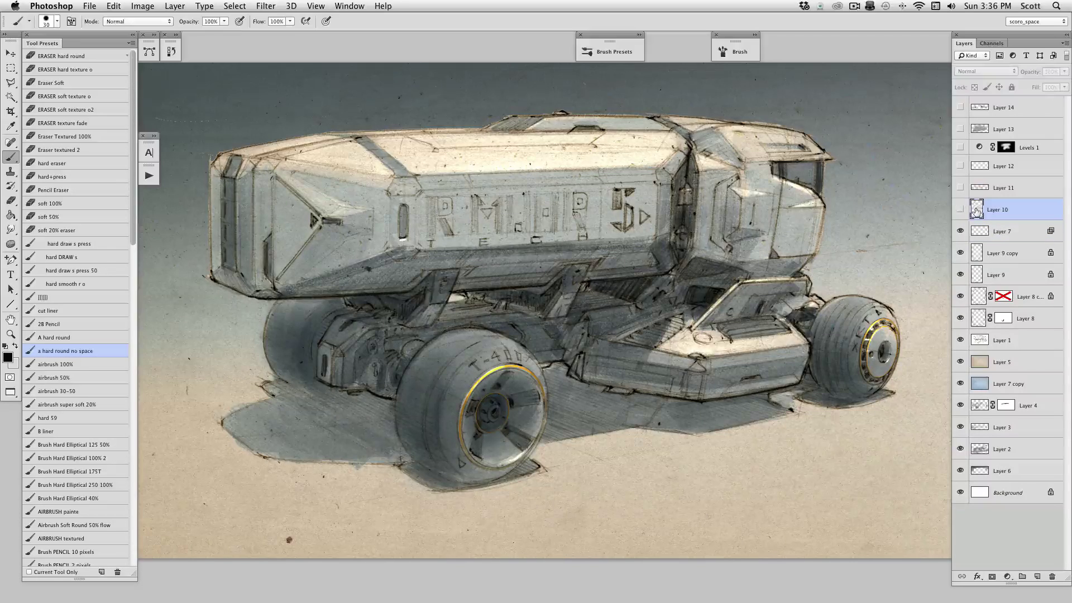
pyautogui.click(960, 209)
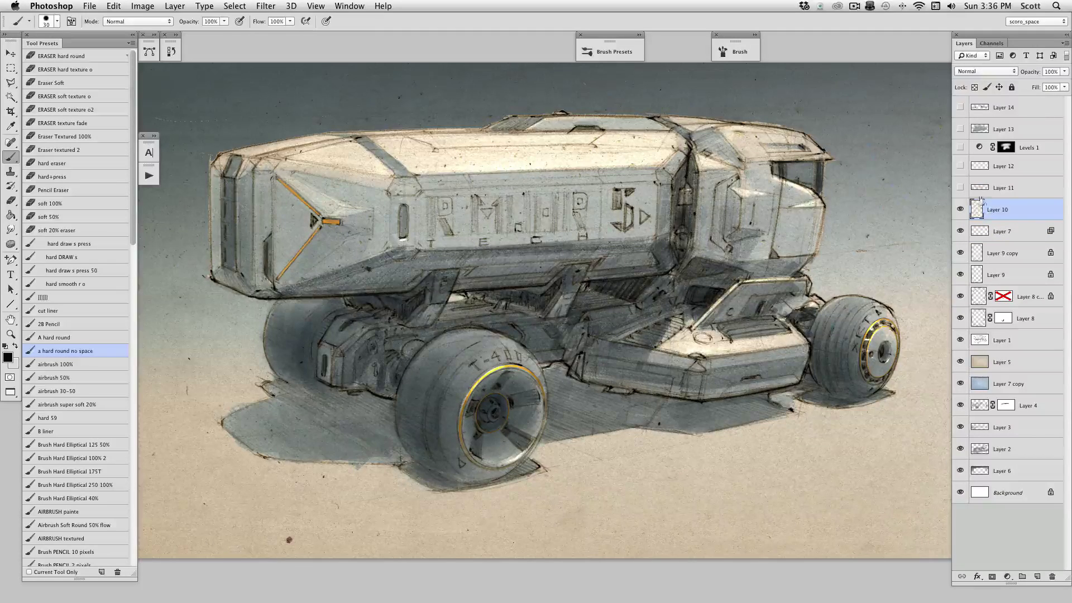
pyautogui.click(982, 189)
pyautogui.click(961, 188)
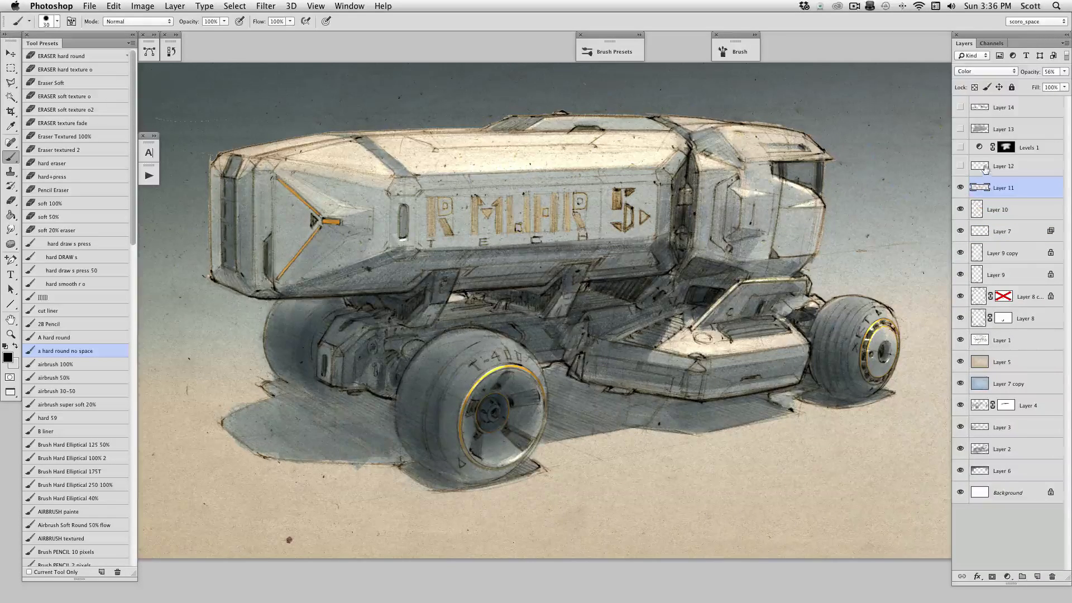
# Step: Select and show Layer 12, and turn on the Levels 1 adjustment layer and Layer 13
pyautogui.click(980, 166)
pyautogui.click(960, 167)
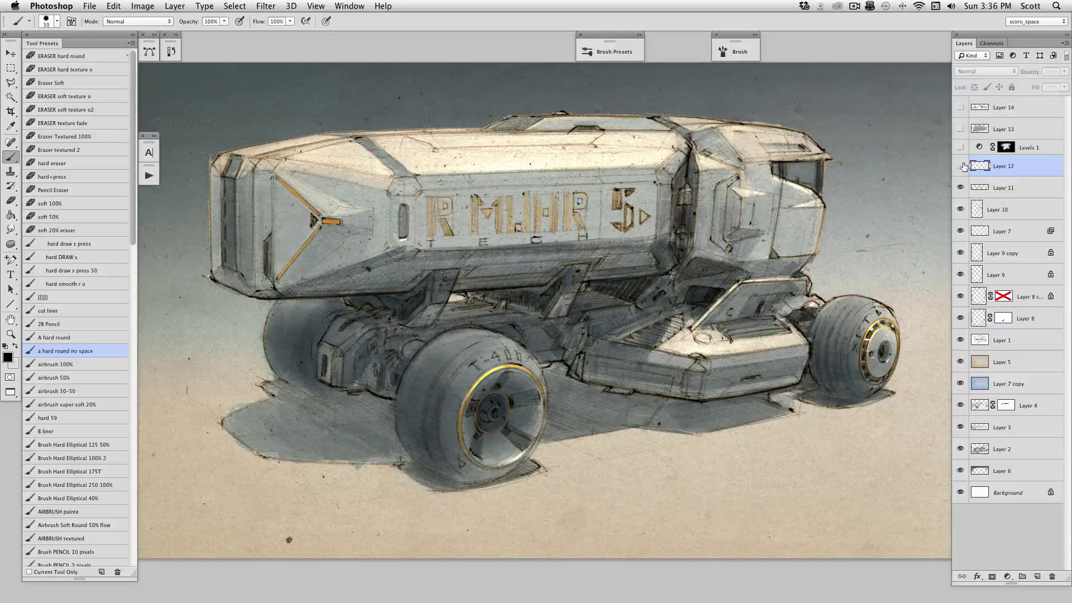
pyautogui.click(960, 148)
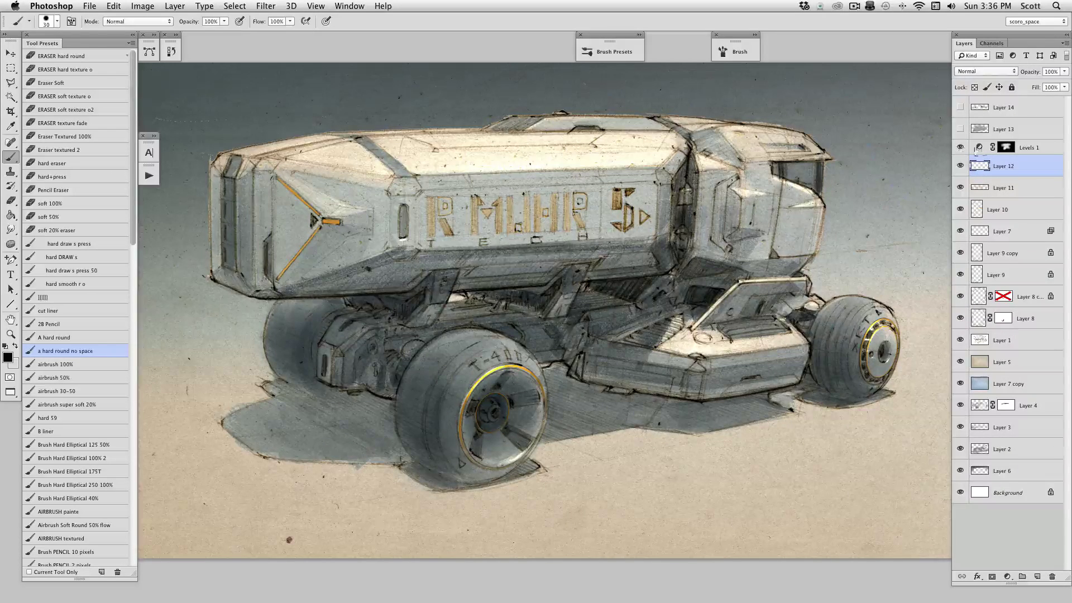
pyautogui.click(960, 129)
# Step: Select the Levels 1 mask and toggle it off and on to compare the adjustment's effect on the vehicle
pyautogui.click(1009, 149)
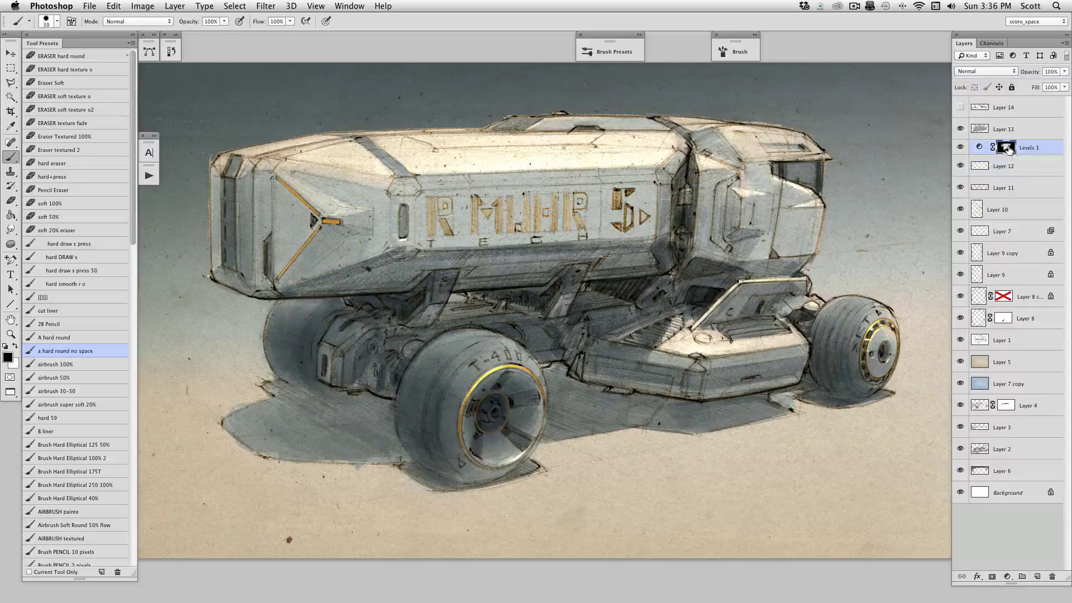
pyautogui.keyDown('shift'); pyautogui.click(1008, 151); pyautogui.keyUp('shift')
pyautogui.keyDown('shift'); pyautogui.click(1008, 151); pyautogui.keyUp('shift')
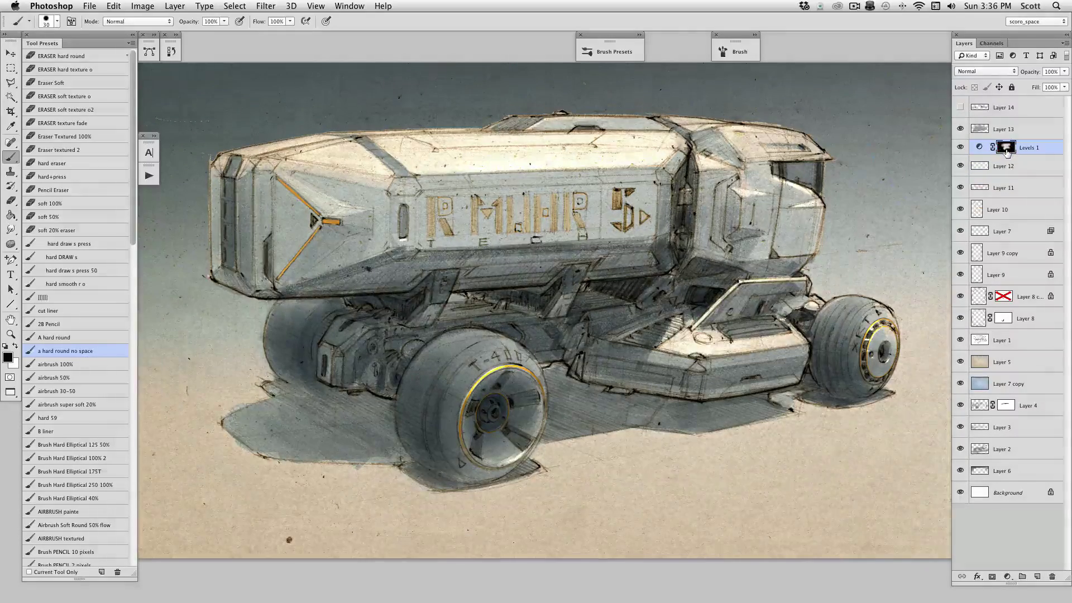
pyautogui.keyDown('shift'); pyautogui.click(1009, 151); pyautogui.keyUp('shift')
pyautogui.keyDown('shift'); pyautogui.click(1010, 152); pyautogui.keyUp('shift')
# Step: Select and show Layer 14, and toggle its visibility to compare the rendering with and without it
pyautogui.click(980, 109)
pyautogui.click(961, 108)
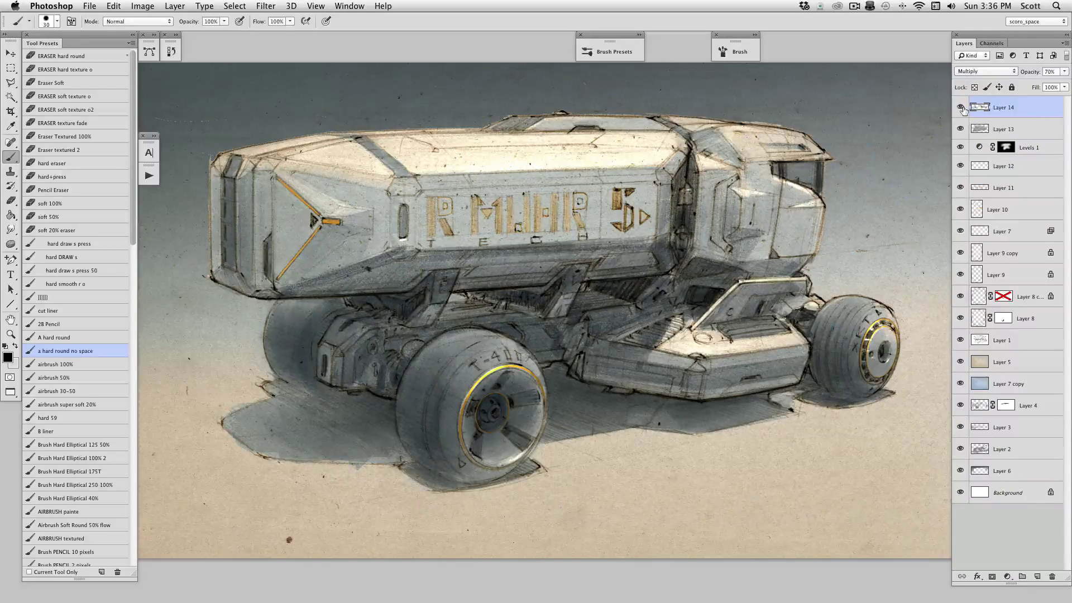
pyautogui.click(960, 108)
pyautogui.click(961, 107)
# Step: Select Layer 9, Layer 9 copy, the copy of Layer 8 and Layer 8 in turn, toggling visibility to identify the wheel details
pyautogui.click(978, 275)
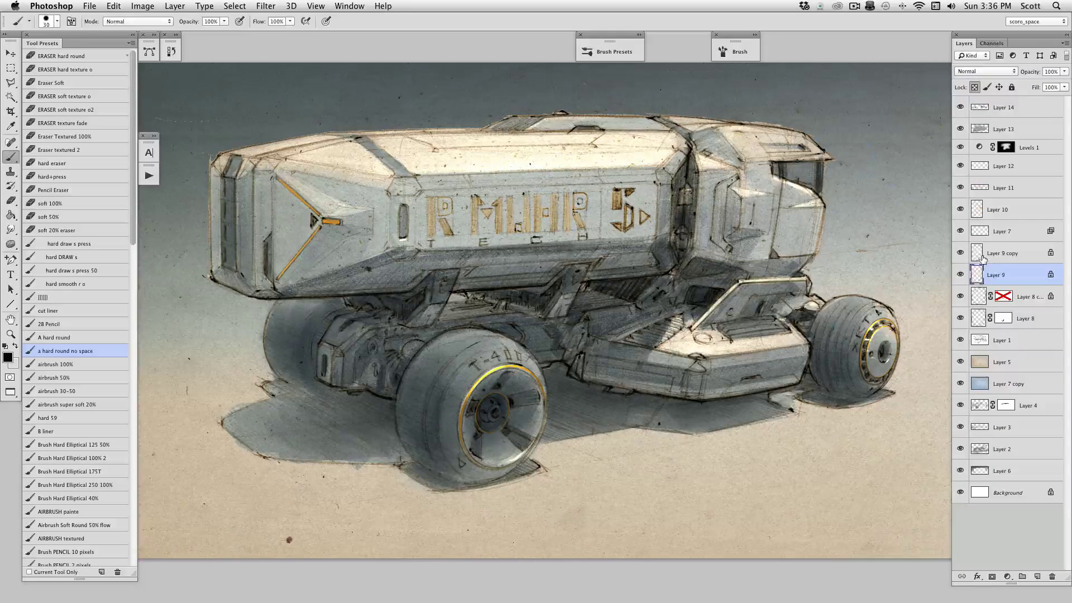
pyautogui.click(980, 254)
pyautogui.click(960, 253)
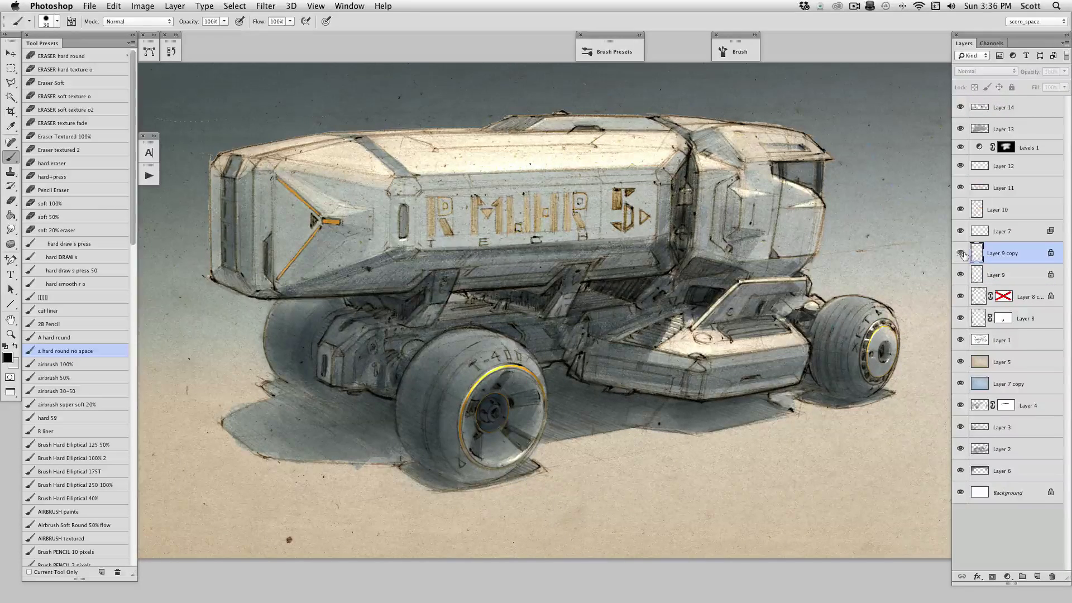
pyautogui.click(980, 302)
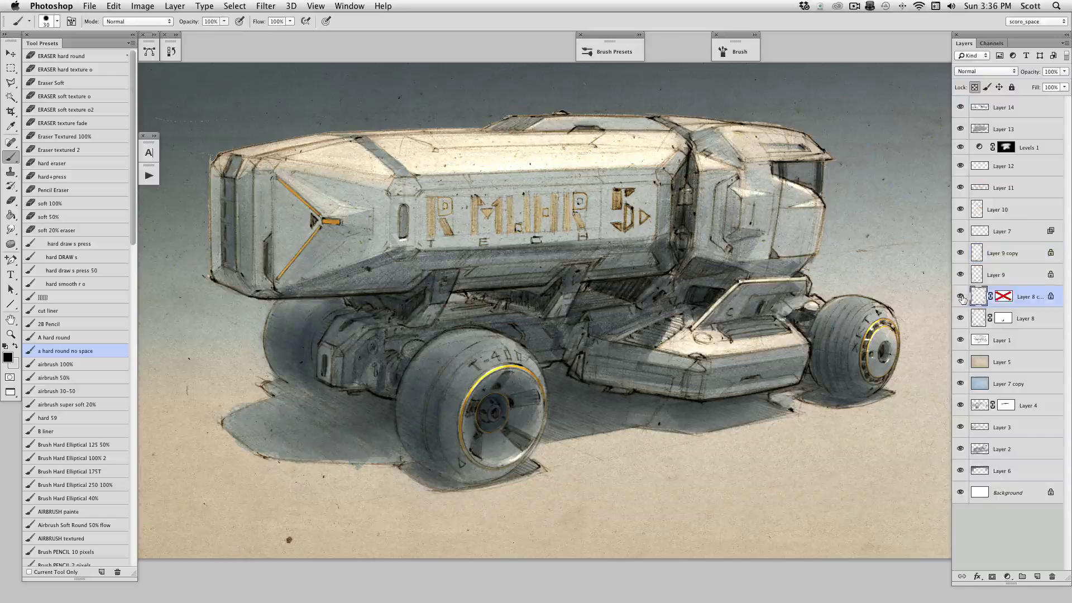
pyautogui.click(970, 320)
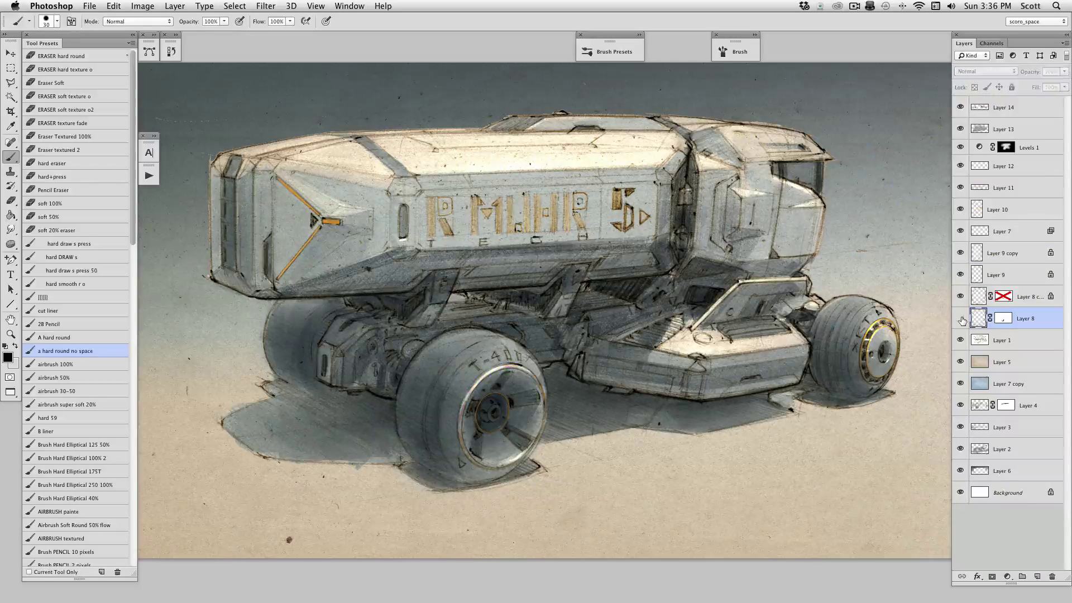
# Step: Delete the layer mask from Layer 8
pyautogui.click(1009, 321)
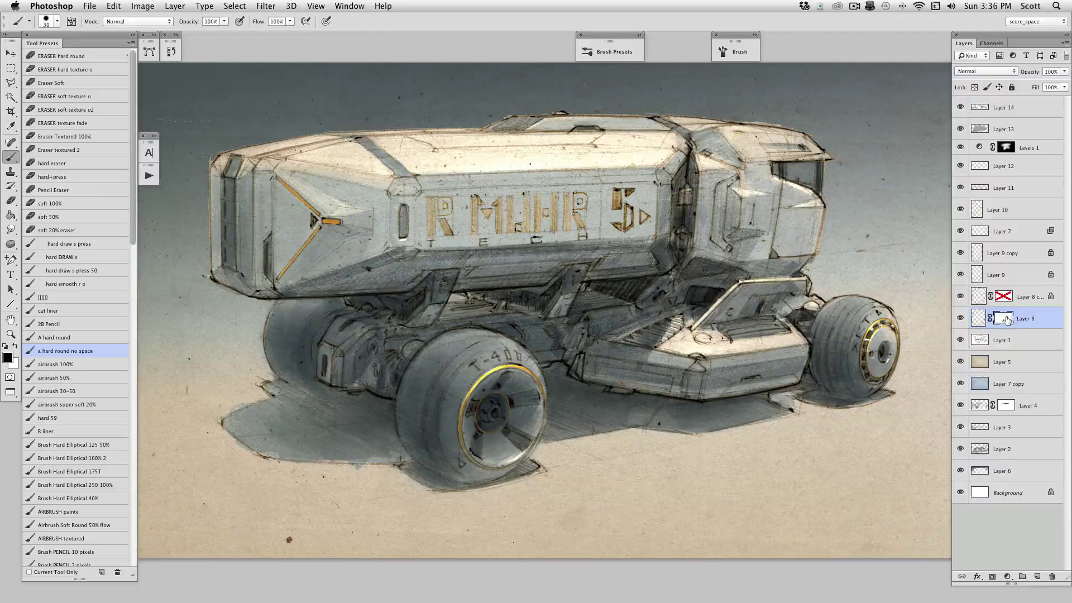
pyautogui.middleClick(1005, 320)
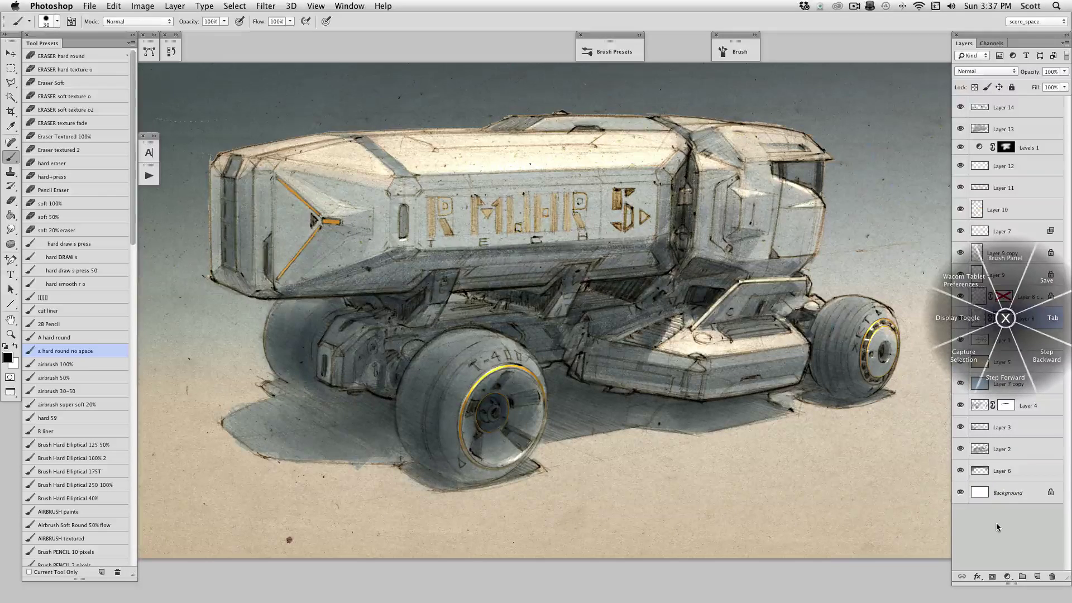
pyautogui.click(1003, 486)
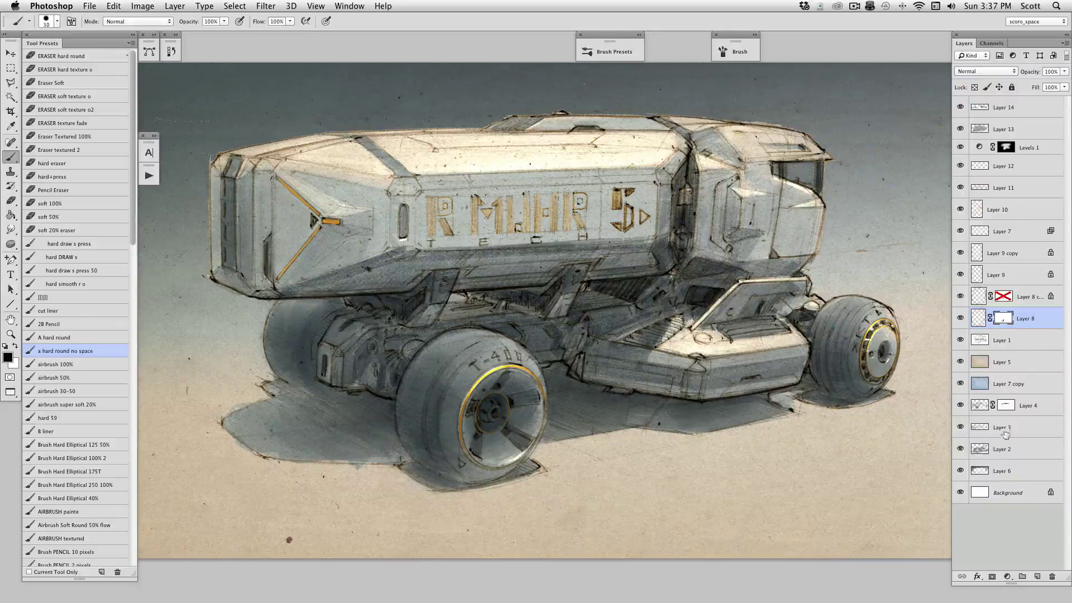
pyautogui.rightClick(1002, 321)
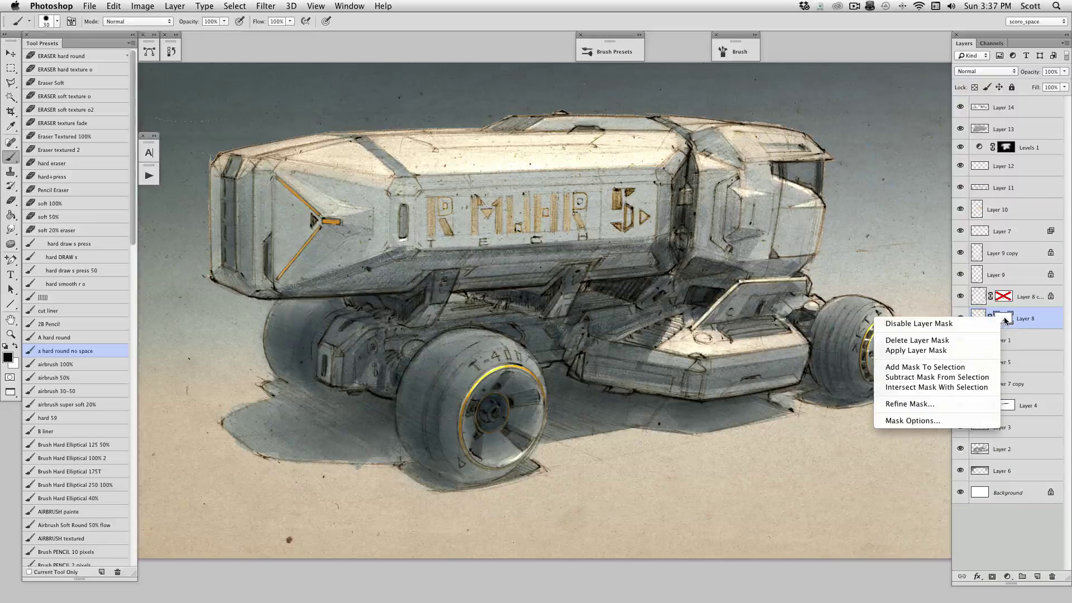
pyautogui.click(972, 341)
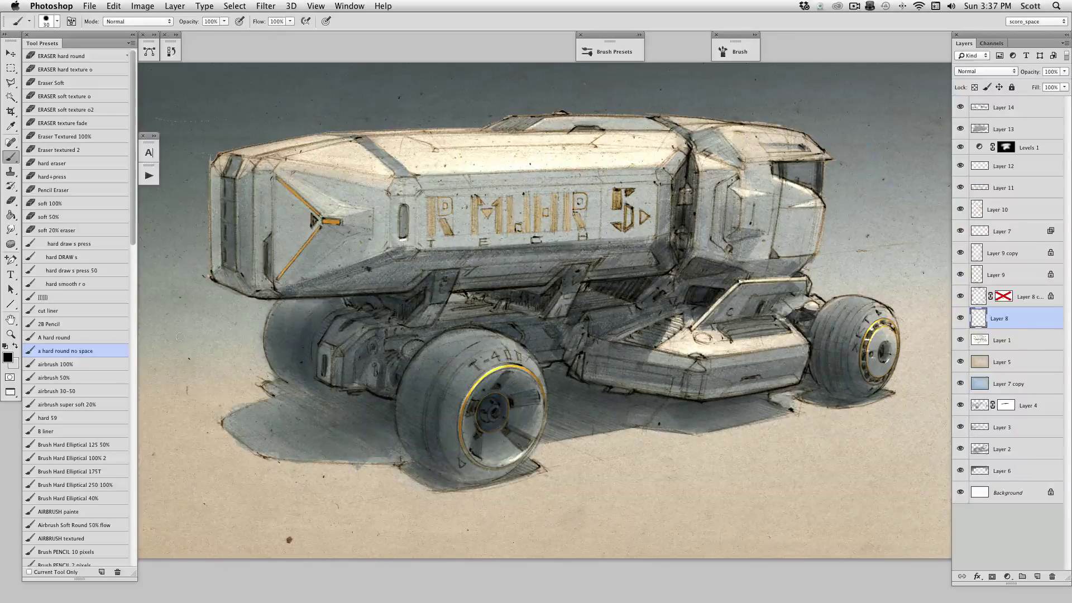
# Step: Choose the "a hard round no space" brush preset and set the foreground color to red e80000
pyautogui.press('z')
pyautogui.click(502, 427)
pyautogui.scroll(-5, 536, 443)
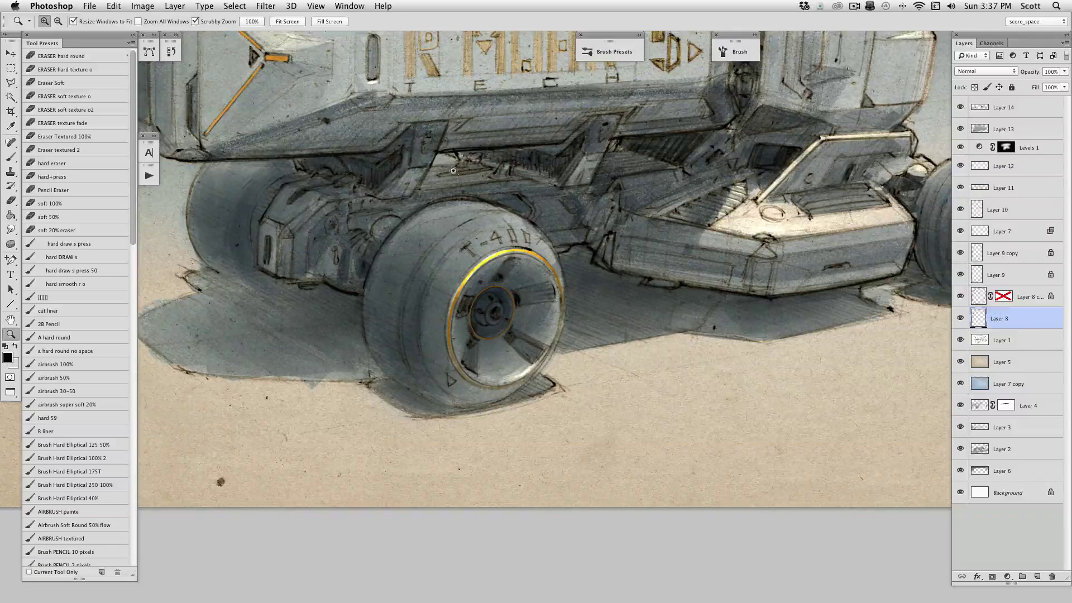
pyautogui.click(89, 351)
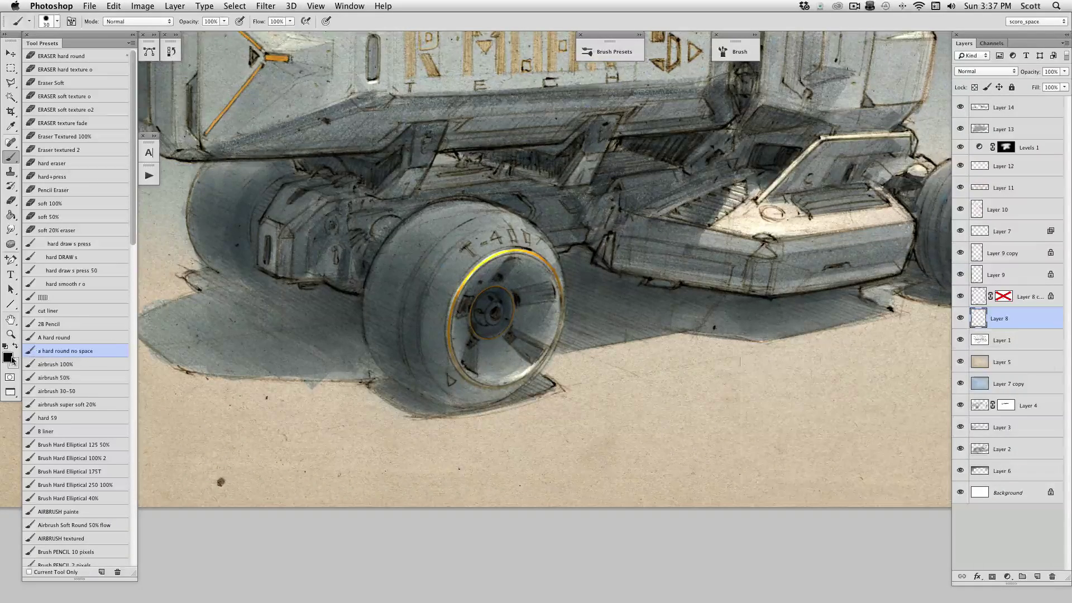
pyautogui.click(8, 357)
pyautogui.moveTo(869, 441); pyautogui.dragTo(892, 432)
pyautogui.click(873, 412)
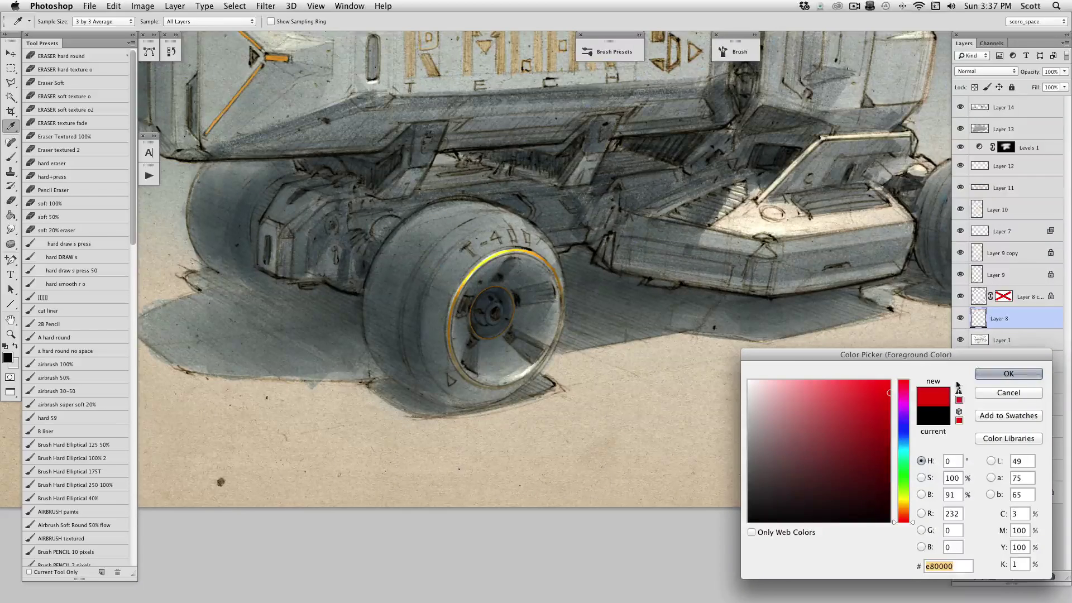
pyautogui.click(999, 380)
# Step: Enlarge the brush, paint a red test stroke across the large wheel's ring on Layer 8, and undo it
pyautogui.press('b')
pyautogui.press(']')
pyautogui.press(']')
pyautogui.press(']')
pyautogui.press(']')
pyautogui.press(']')
pyautogui.press(']')
pyautogui.press(']')
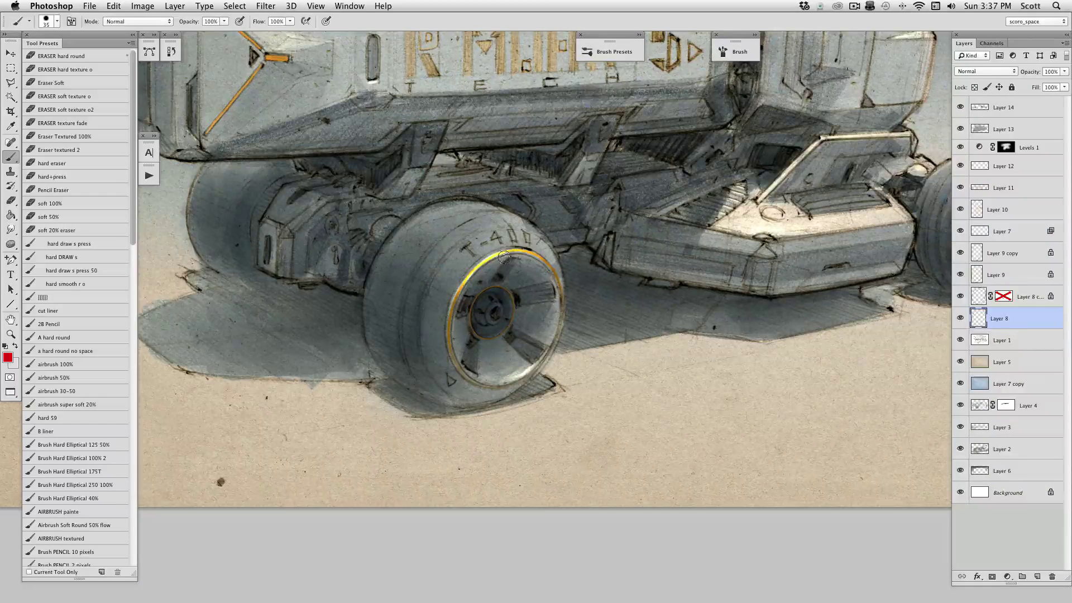
pyautogui.moveTo(484, 258)
pyautogui.mouseDown()
pyautogui.moveTo(472, 307)
pyautogui.moveTo(553, 260)
pyautogui.moveTo(589, 271)
pyautogui.mouseUp()
pyautogui.hotkey('ctrl', 'z')
# Step: Lock Layer 8's transparent pixels, paint red over the large wheel's ring, and undo the paint
pyautogui.click(974, 87)
pyautogui.moveTo(577, 316)
pyautogui.mouseDown()
pyautogui.moveTo(580, 333)
pyautogui.moveTo(569, 292)
pyautogui.moveTo(558, 291)
pyautogui.moveTo(455, 335)
pyautogui.moveTo(455, 368)
pyautogui.mouseUp()
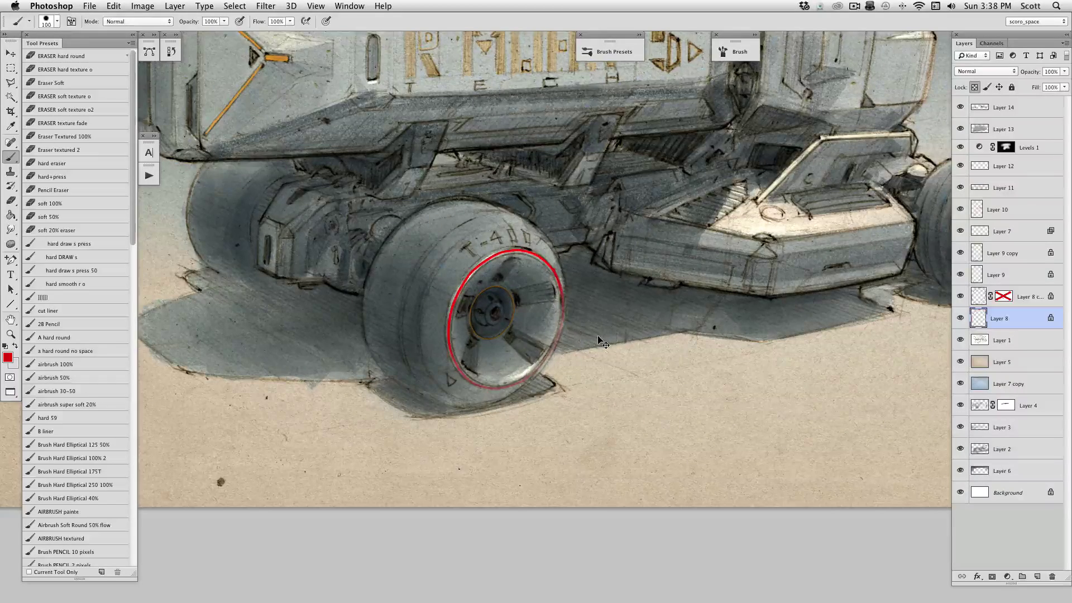
pyautogui.hotkey('ctrl', 'z')
# Step: View the whole vehicle, and select Layer 1 and Layer 5 to review the lower layers
pyautogui.press('z')
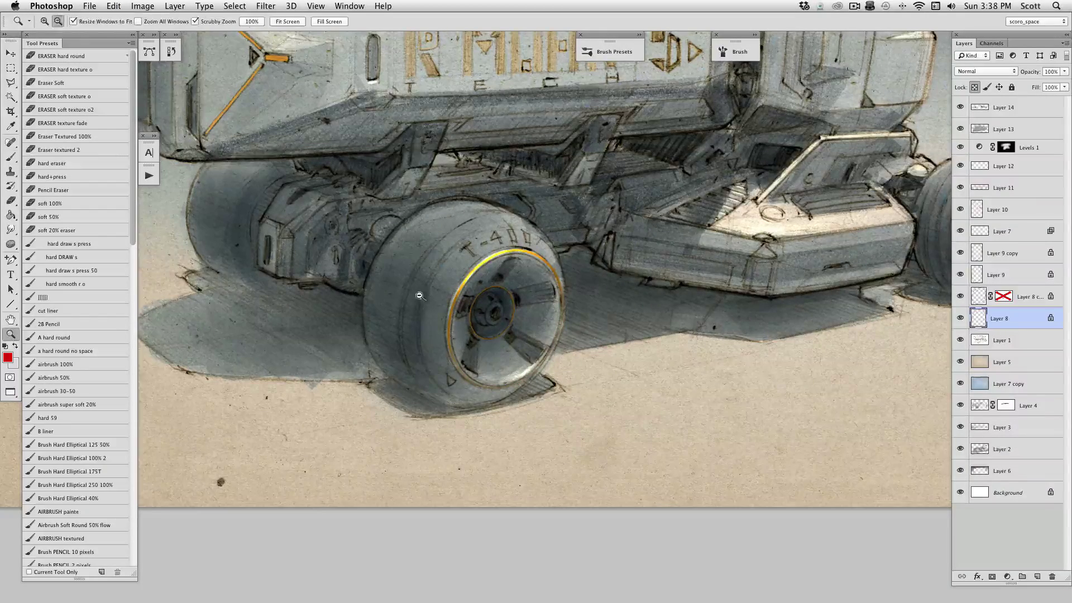
pyautogui.keyDown('alt'); pyautogui.click(421, 296); pyautogui.keyUp('alt')
pyautogui.keyDown('alt'); pyautogui.click(508, 333); pyautogui.keyUp('alt')
pyautogui.moveTo(568, 351); pyautogui.dragTo(560, 359)
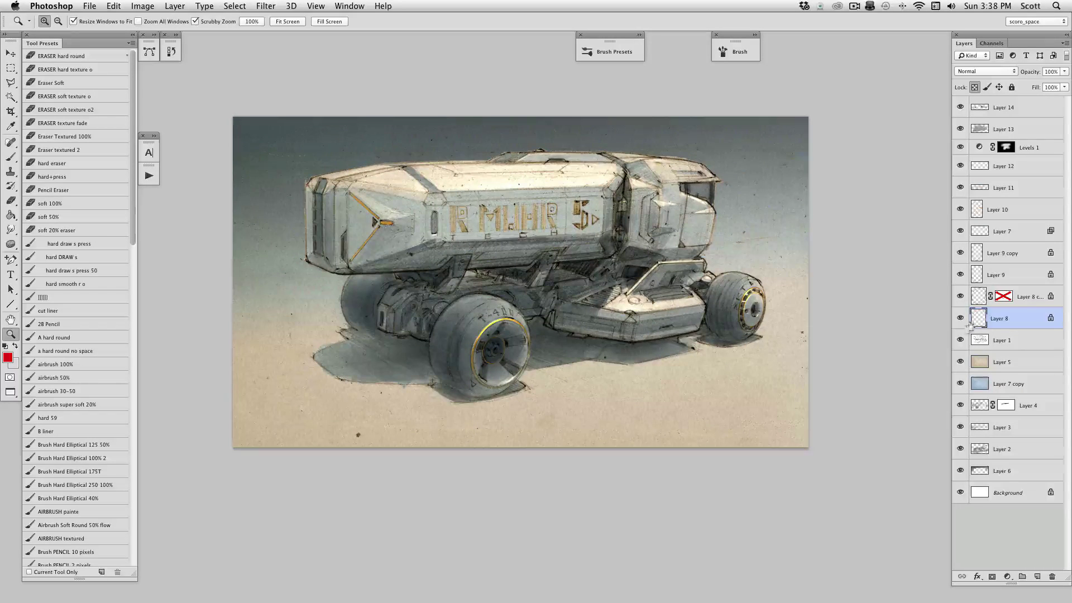
pyautogui.click(575, 267)
pyautogui.moveTo(588, 316); pyautogui.dragTo(655, 376)
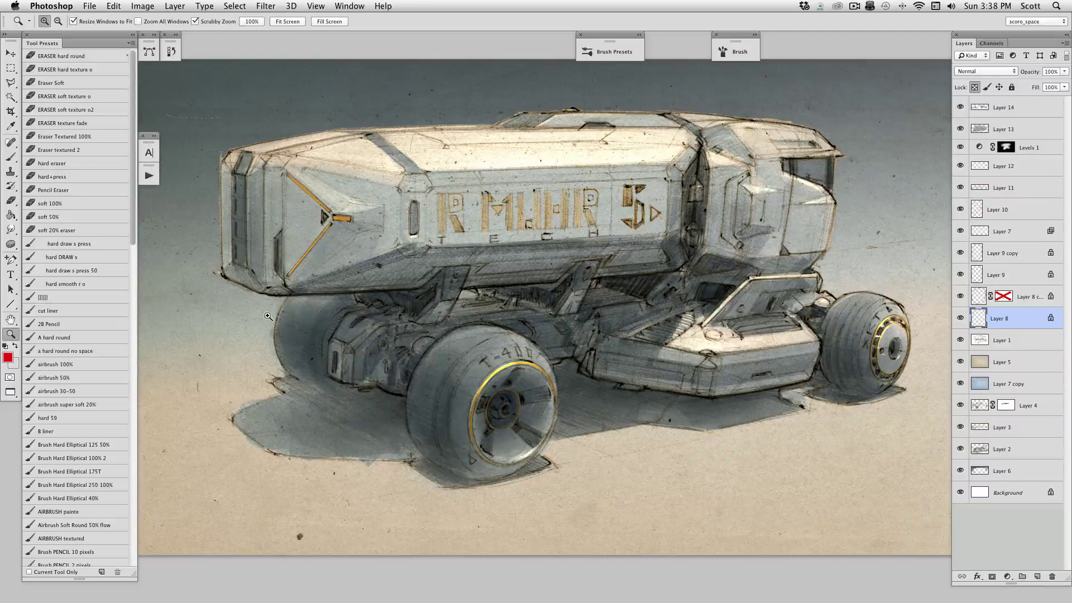
pyautogui.click(983, 339)
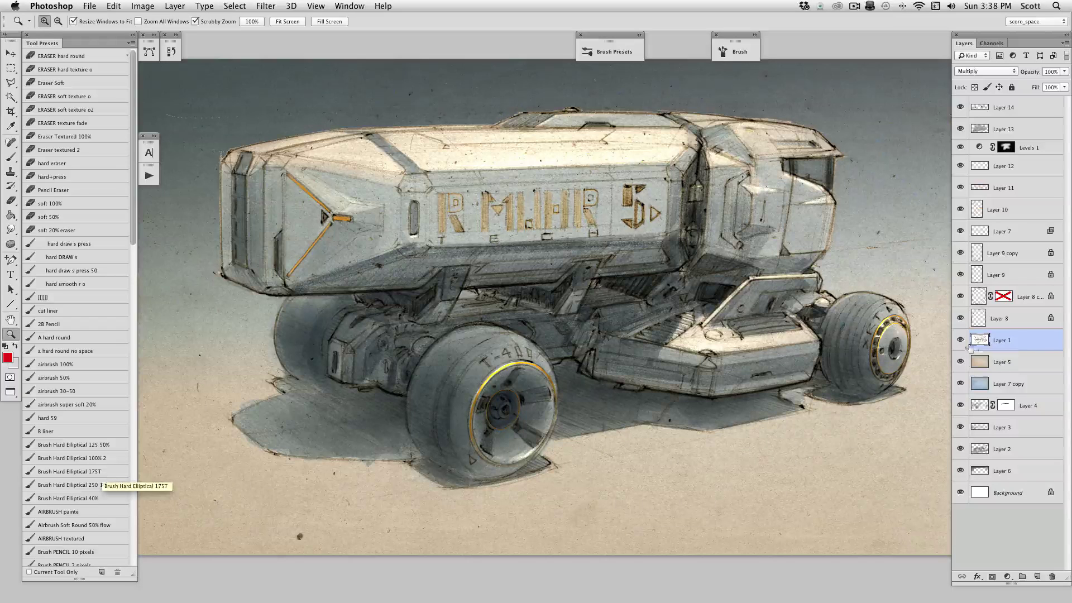
pyautogui.click(982, 363)
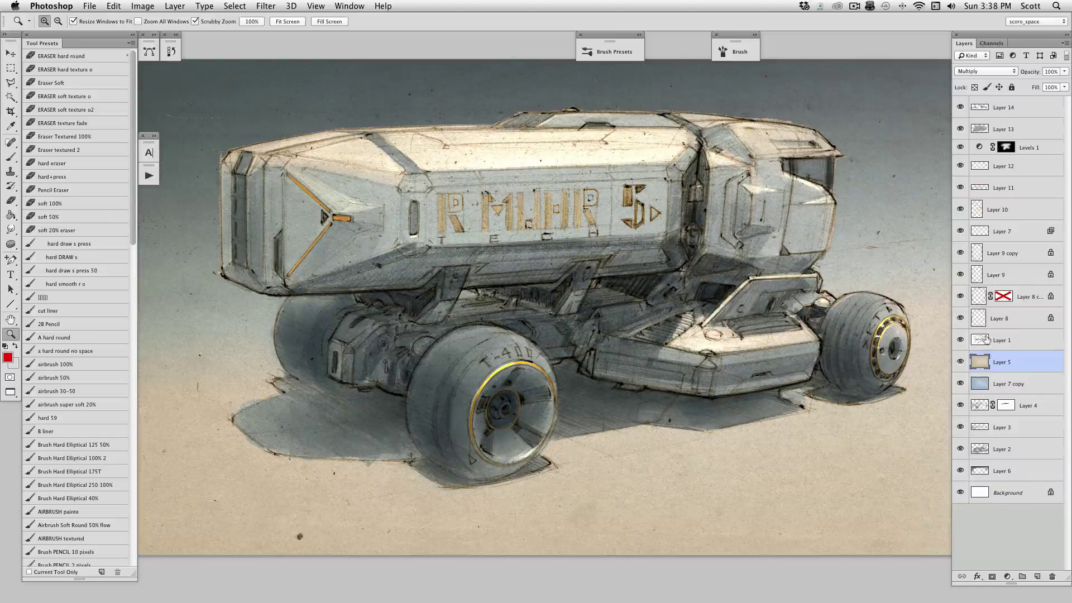
pyautogui.click(985, 340)
pyautogui.click(978, 367)
# Step: Open the brush presets, review the commands for resetting, loading and saving brushes, and collapse the presets again
pyautogui.click(640, 35)
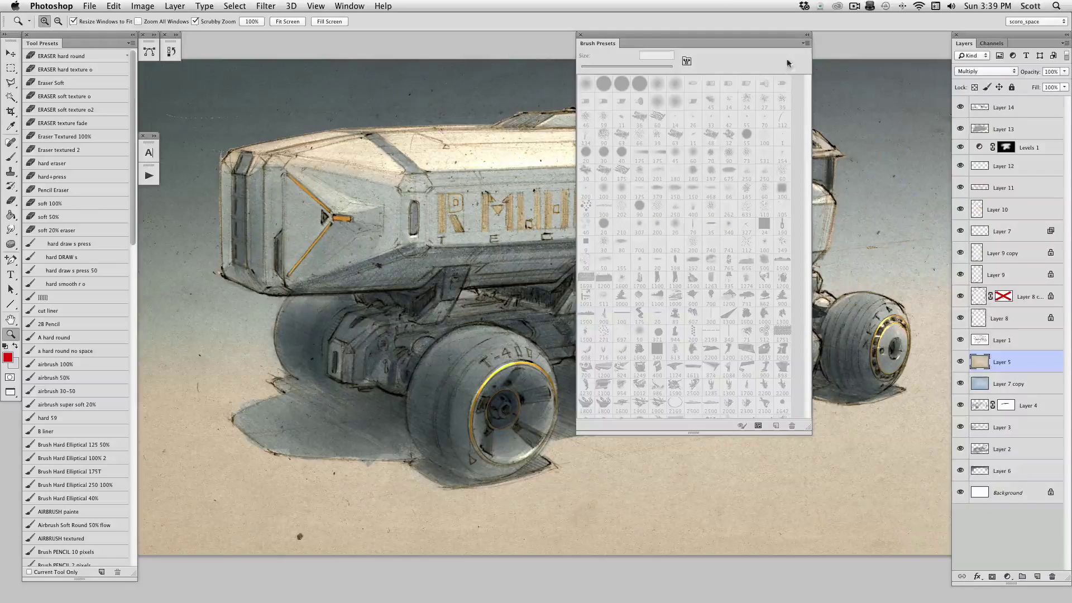
pyautogui.click(806, 43)
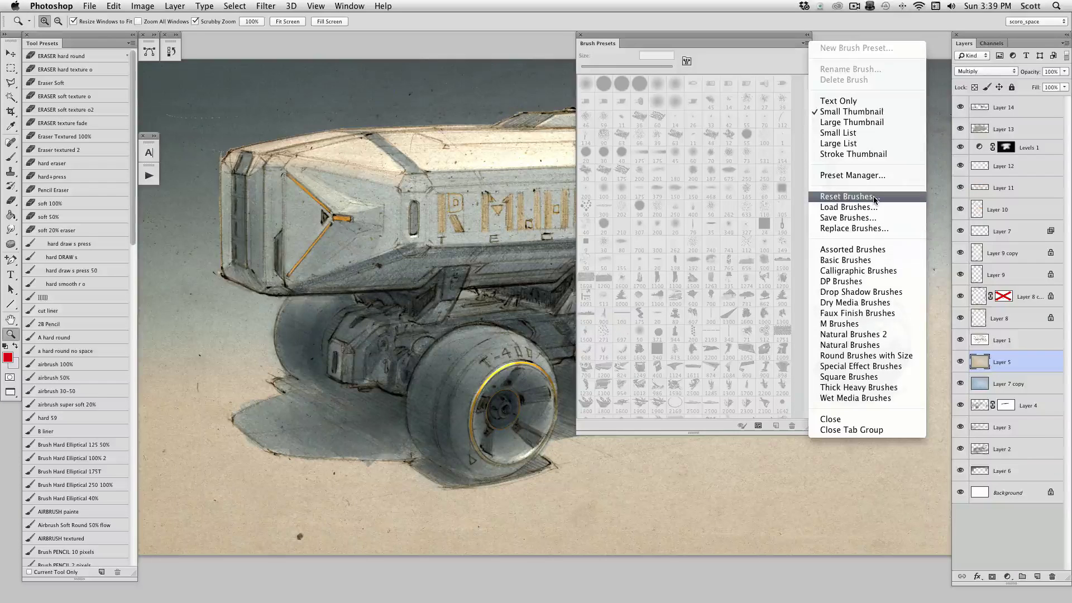
pyautogui.click(789, 39)
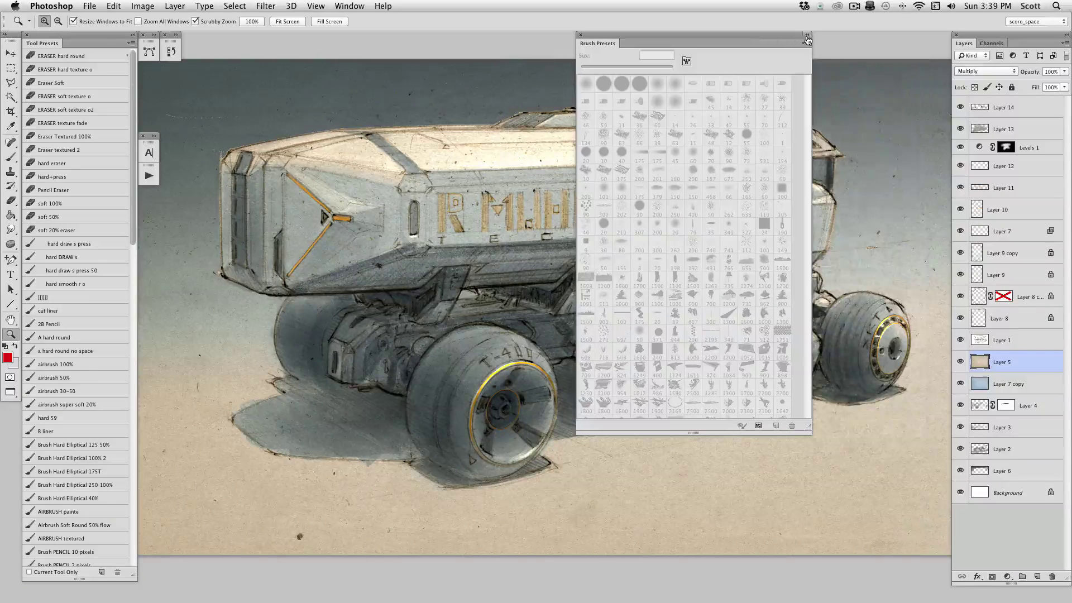
pyautogui.click(806, 37)
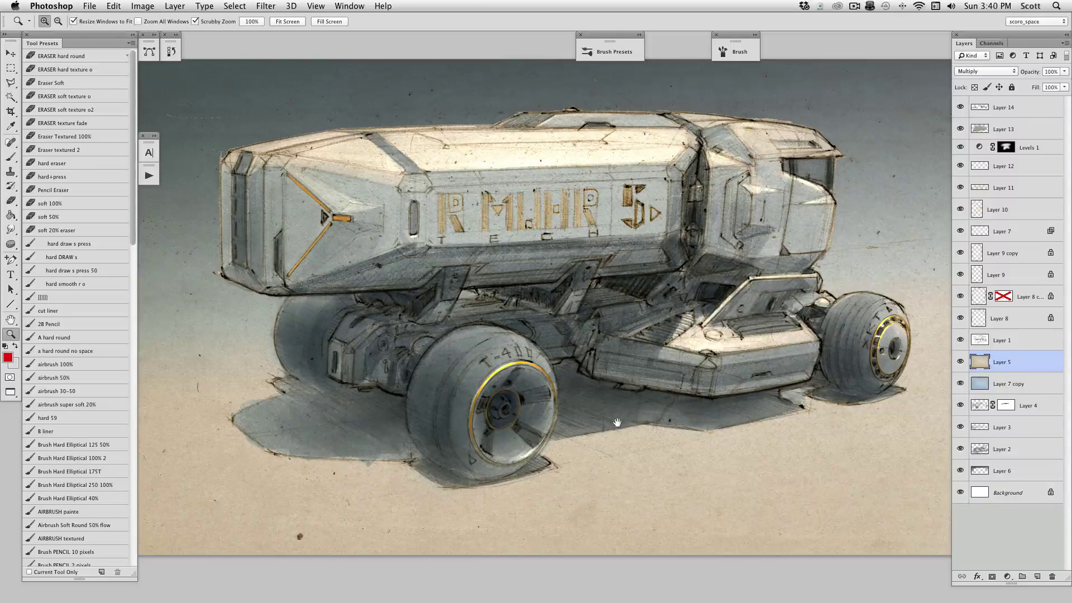
pyautogui.moveTo(627, 421); pyautogui.dragTo(636, 482)
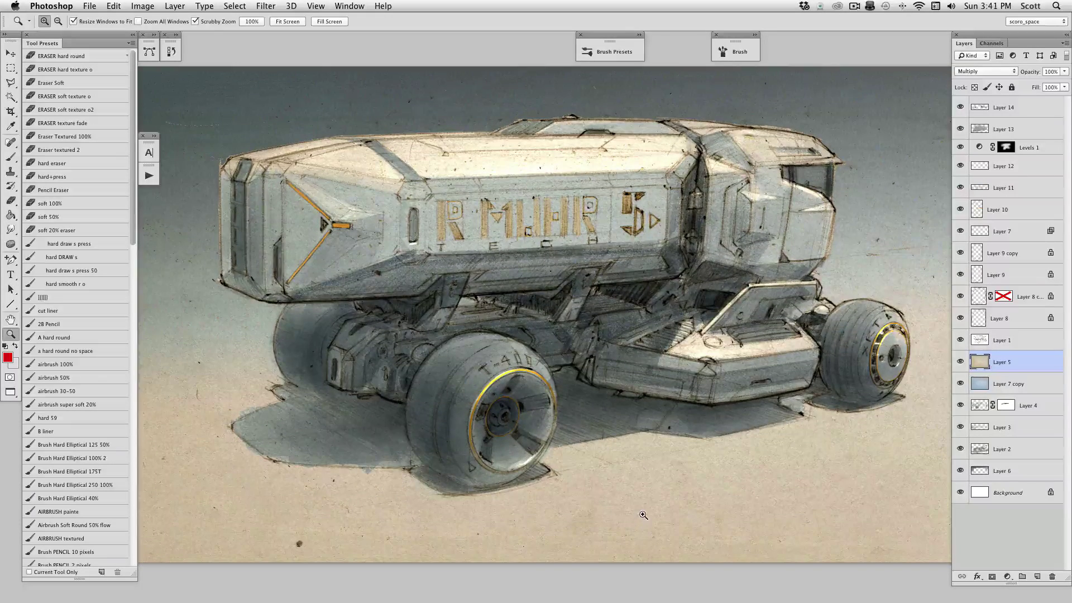